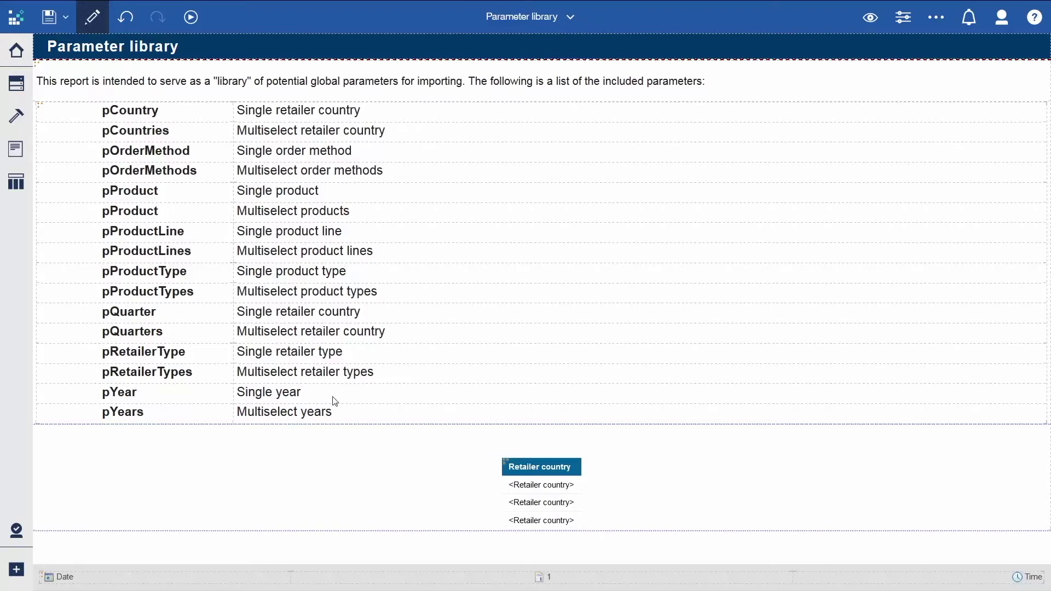
- Show the Queries tree so the report's single query, qryLibrary, is listed
click(22, 190)
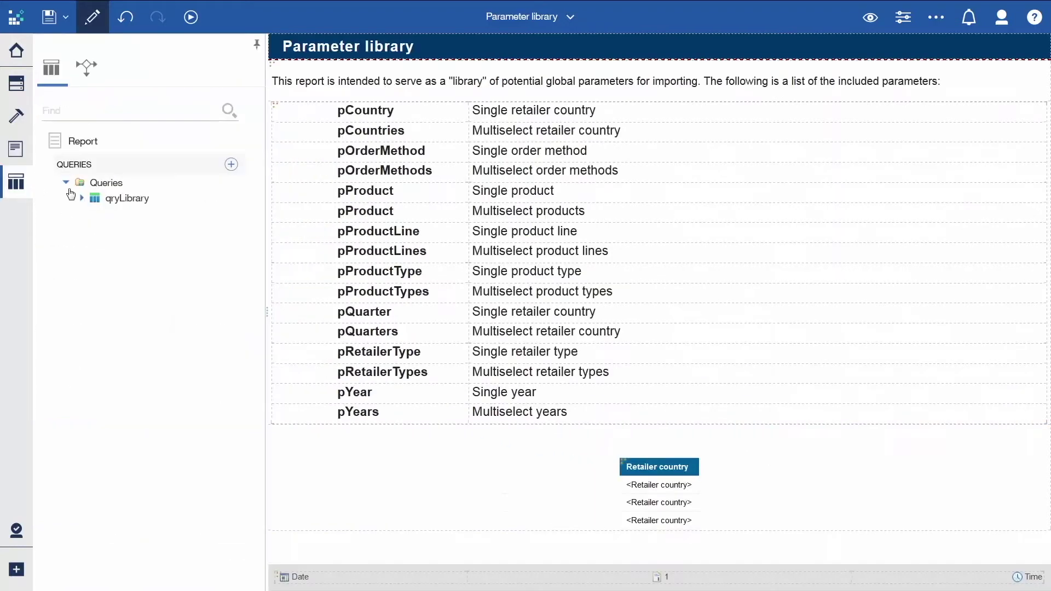
- Open qryLibrary and drag Retailer country into its Detail Filters
double_click(117, 198)
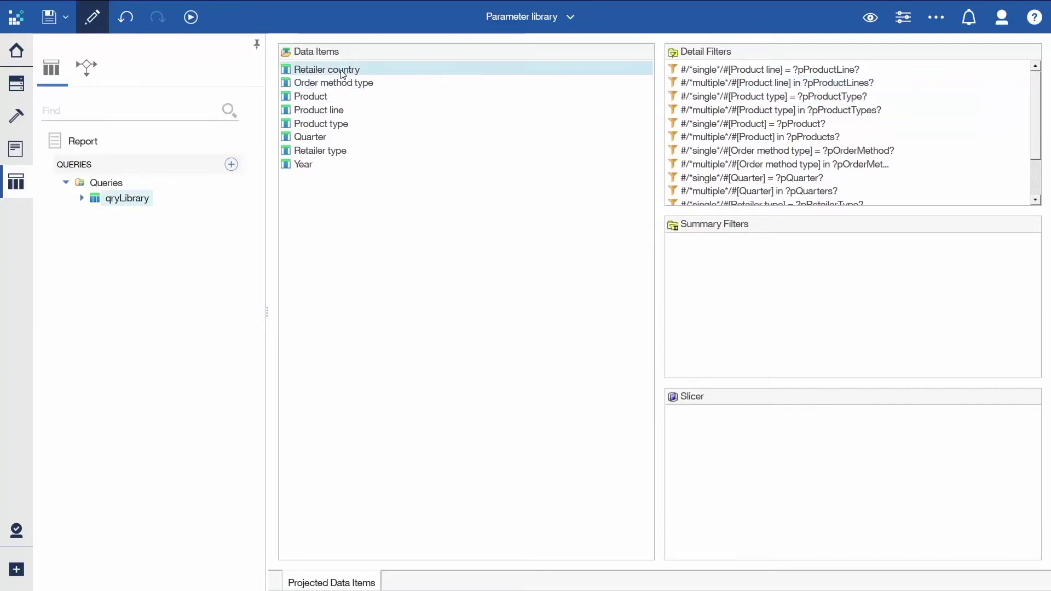
drag(342, 75, 975, 90)
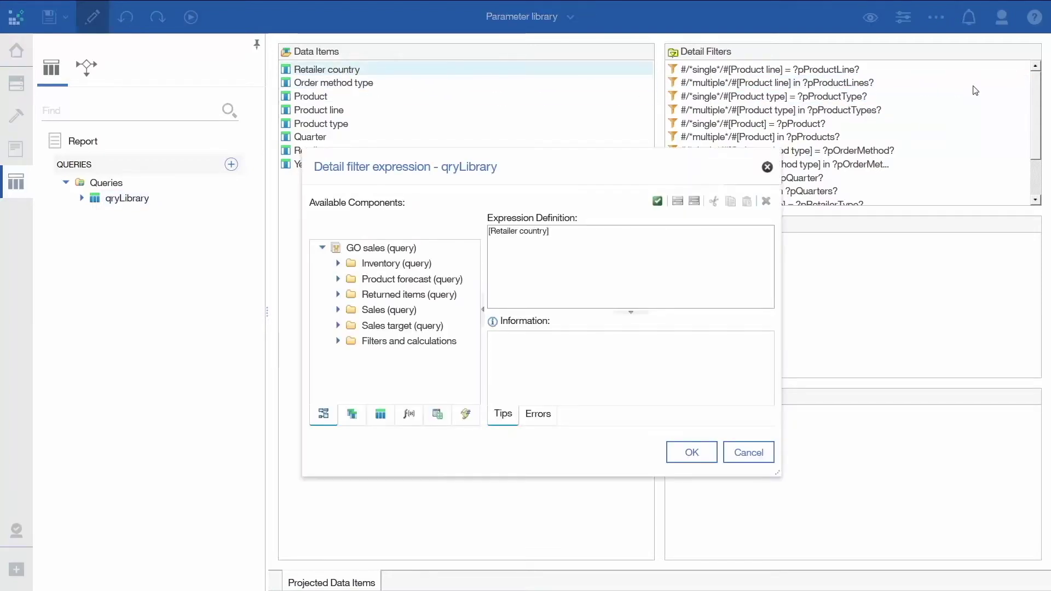
- Define the detail filter #/*multiple*/#[Retailer country] in ?pCountries? and confirm it
text(in)
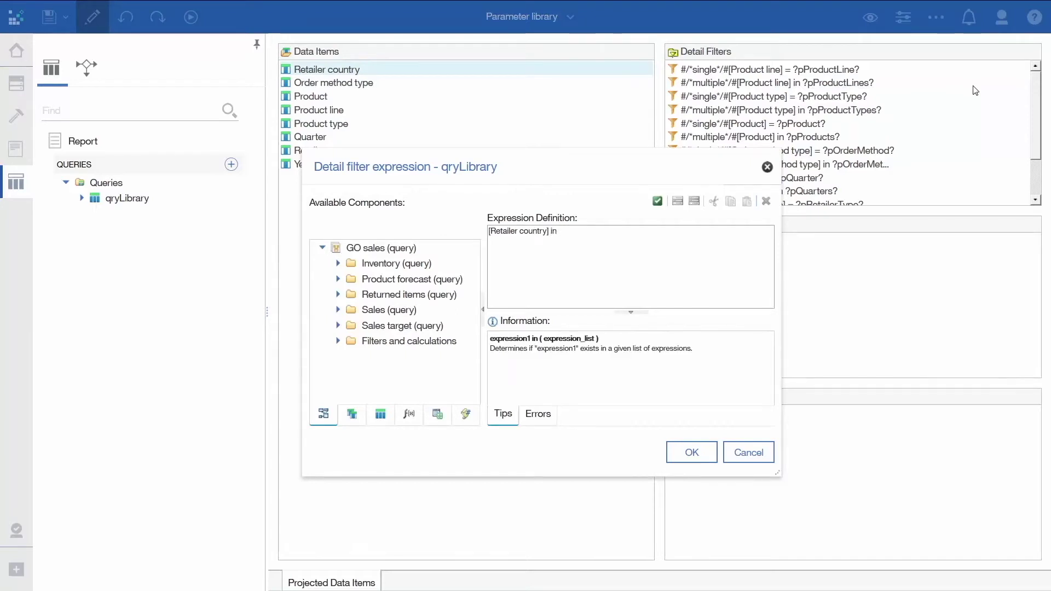
text( ?pCountries?)
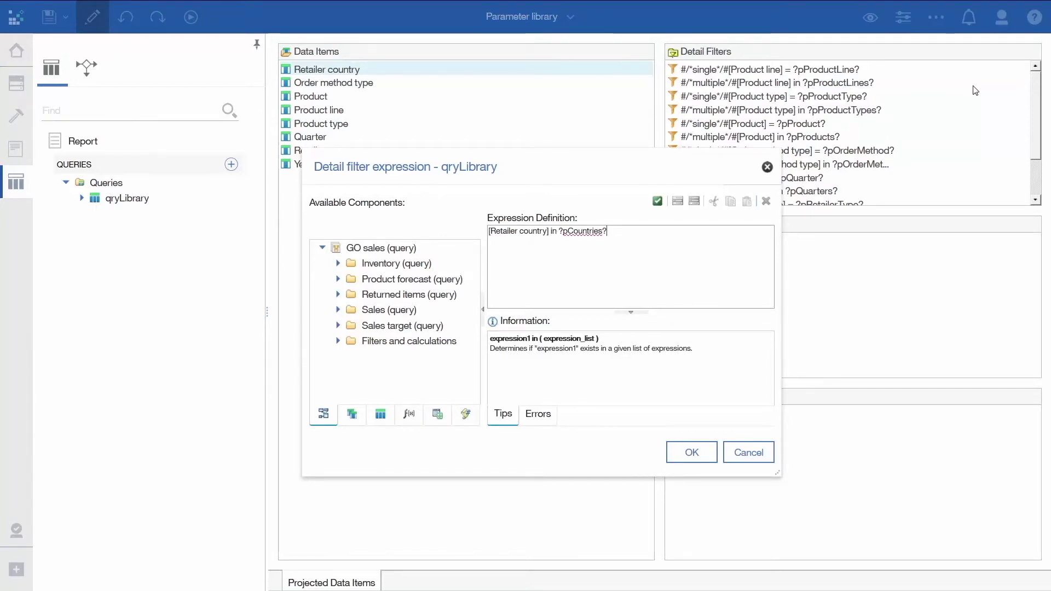
click(492, 231)
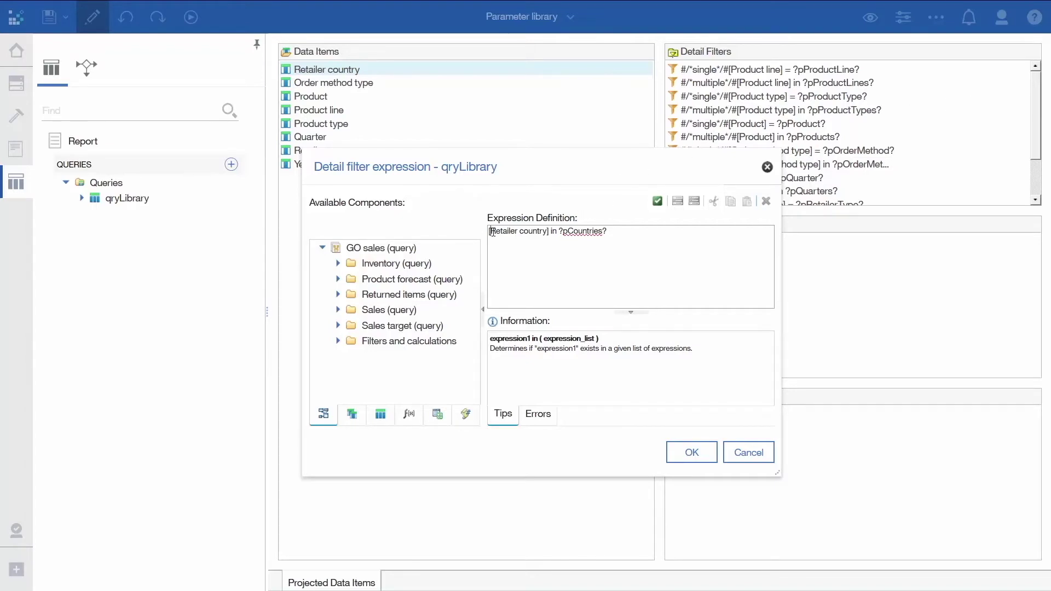
key(Return)
key(Up)
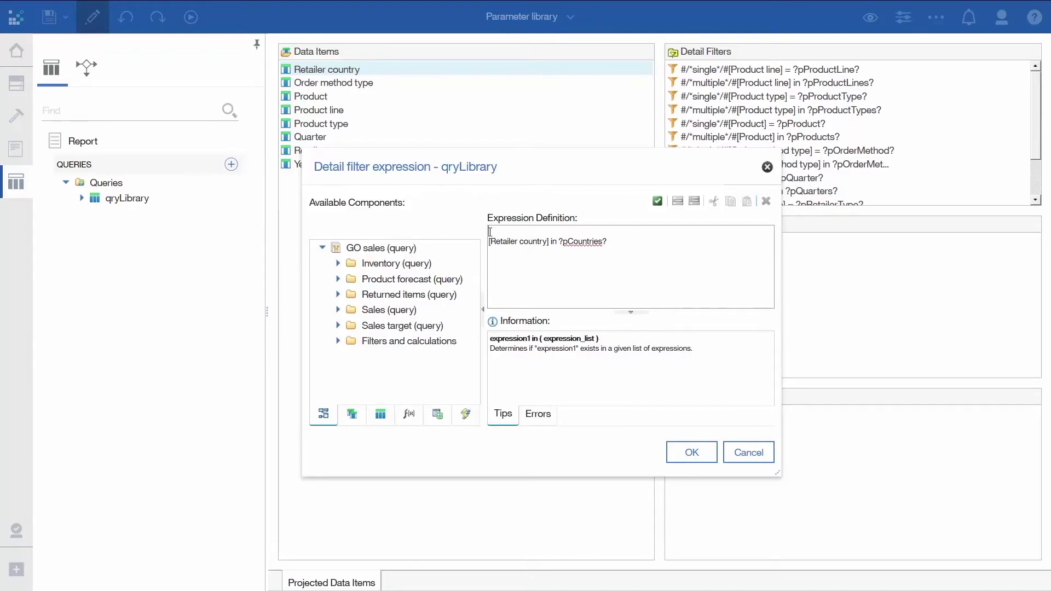
text(#/*multiple*/#)
click(691, 452)
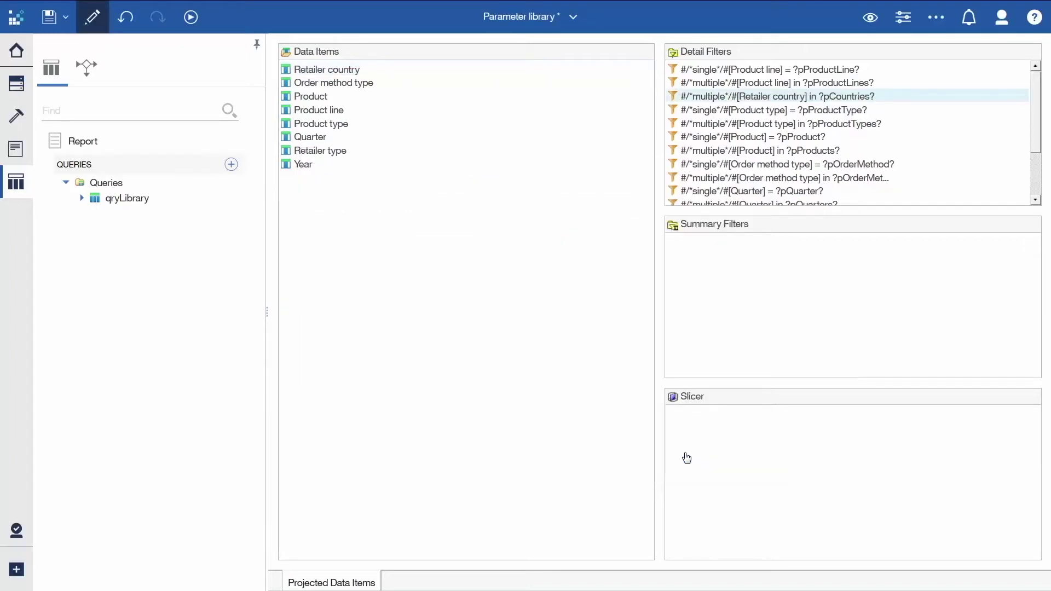
- Review the new filter's properties and save the Parameter library report
click(902, 22)
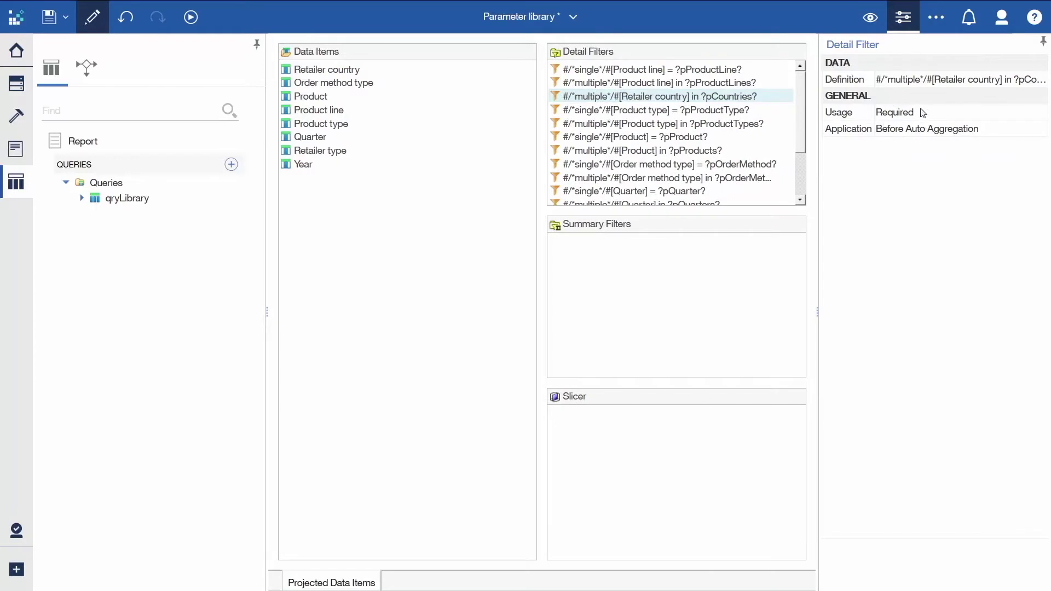
click(904, 21)
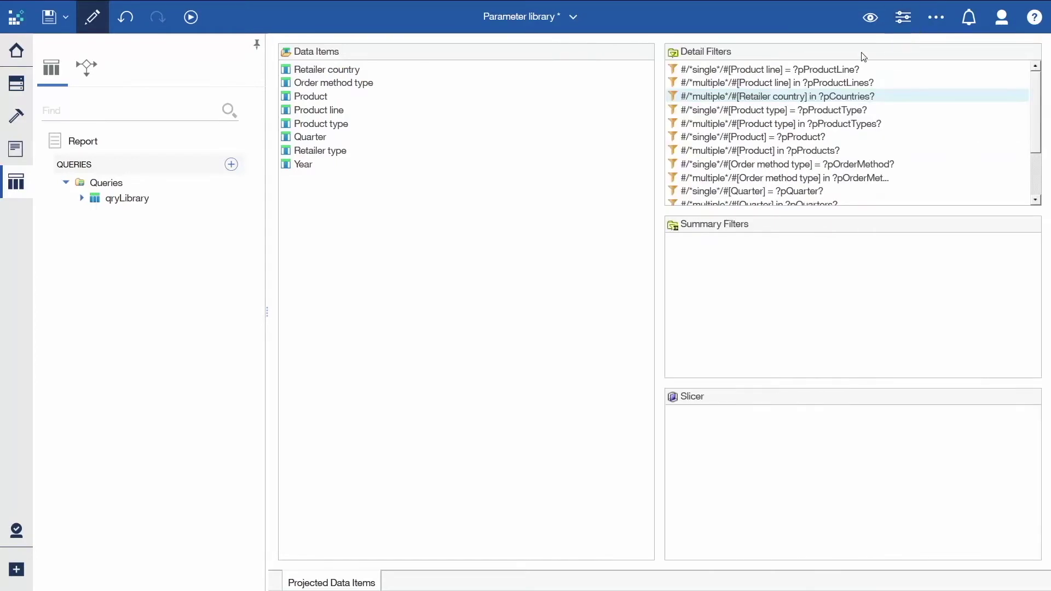
click(50, 18)
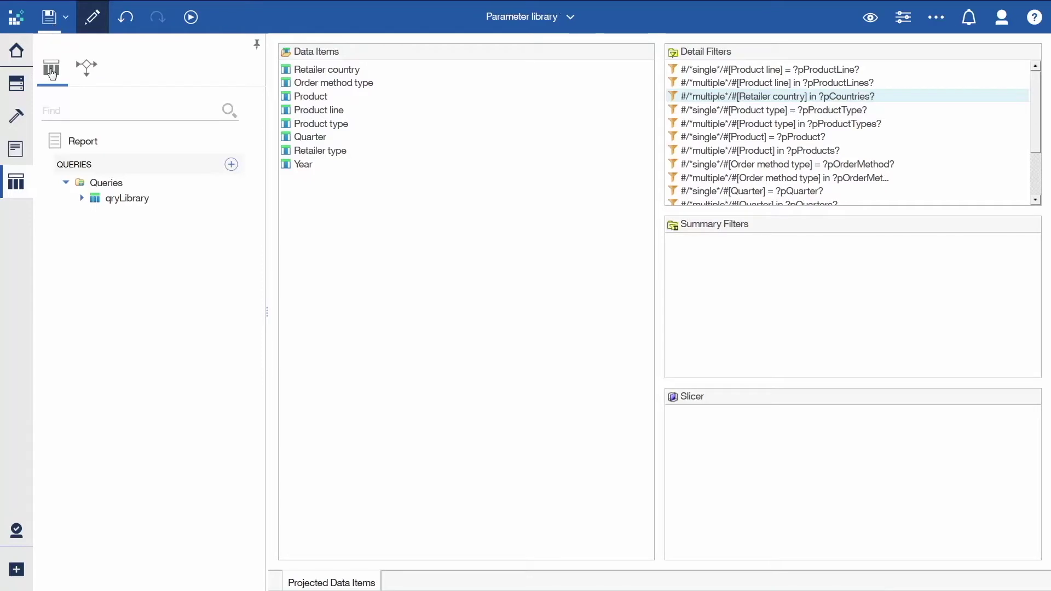
- Return to the report's Page1 with the side panel collapsed
click(81, 199)
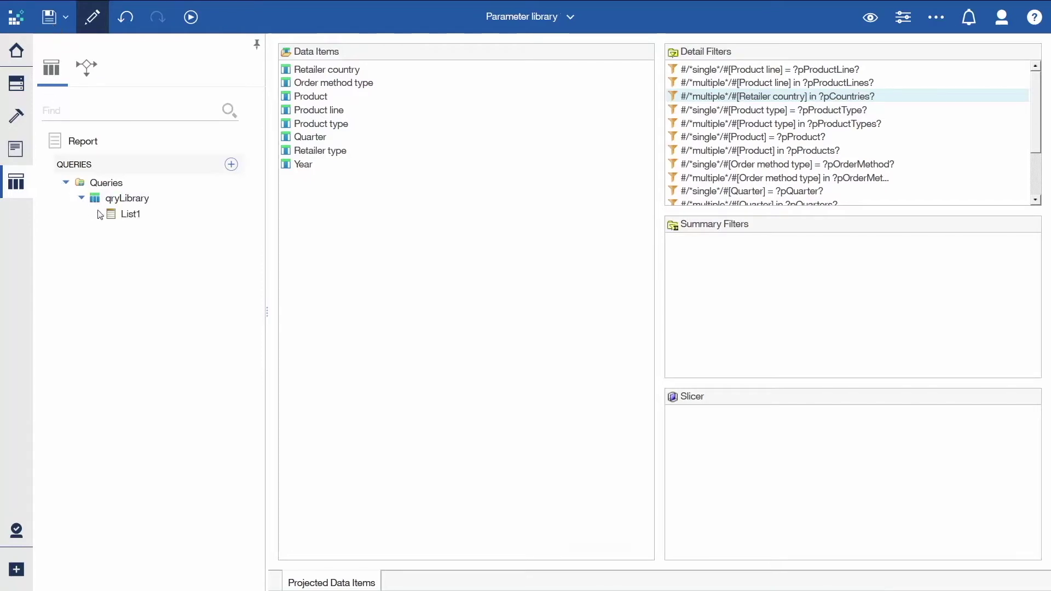
click(16, 151)
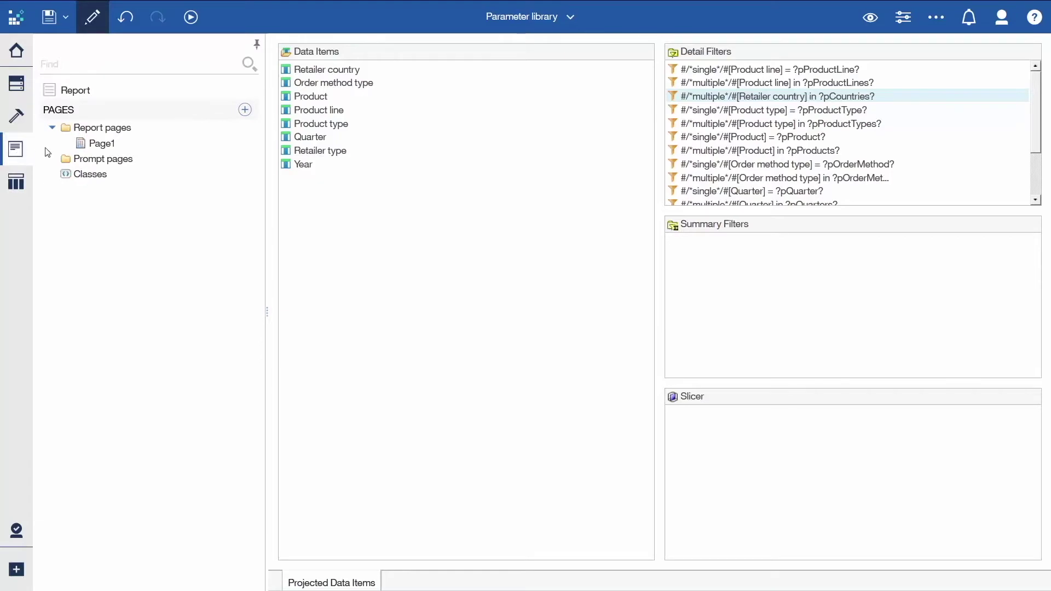
click(100, 144)
click(24, 152)
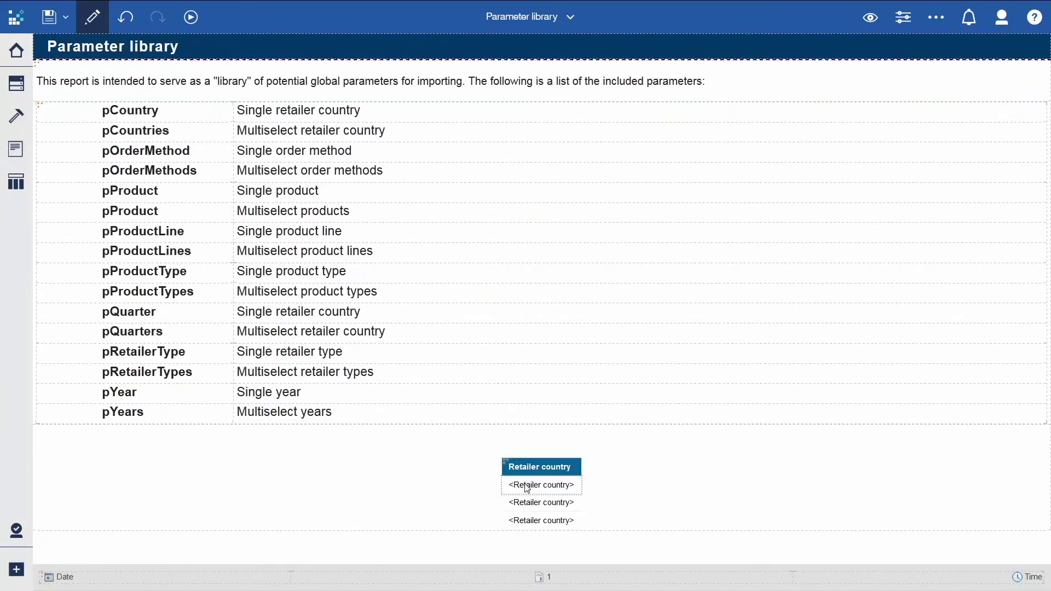
click(570, 16)
- Close the report and go to the global Parameters customization settings
click(649, 85)
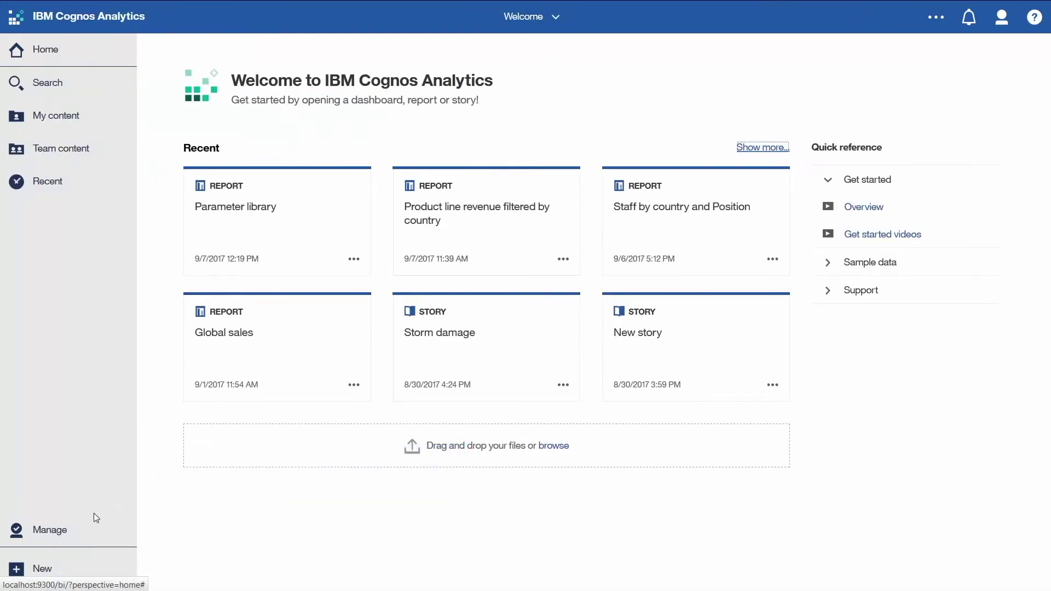
click(63, 536)
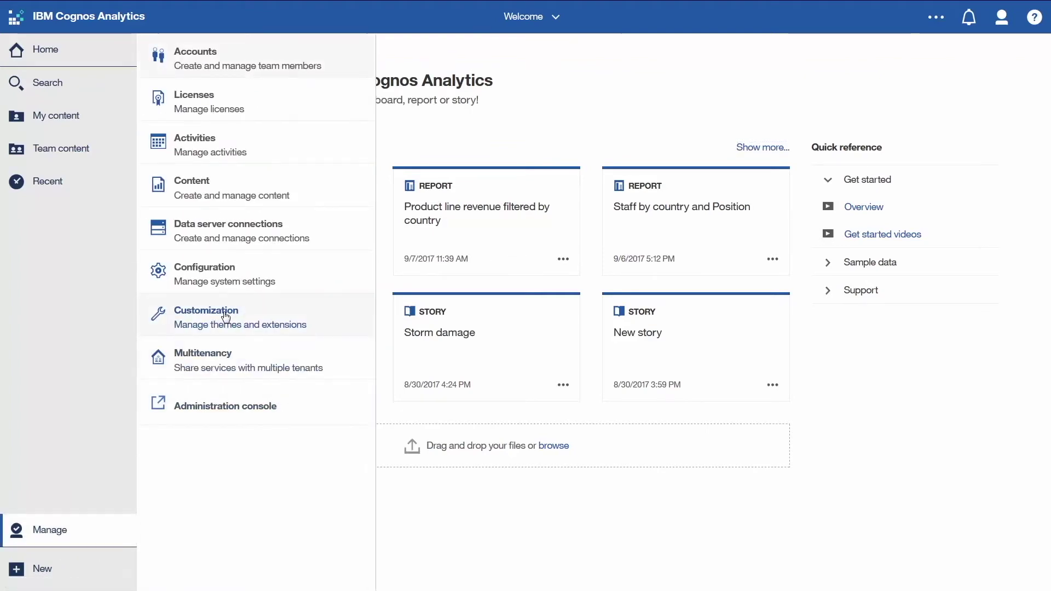
click(208, 311)
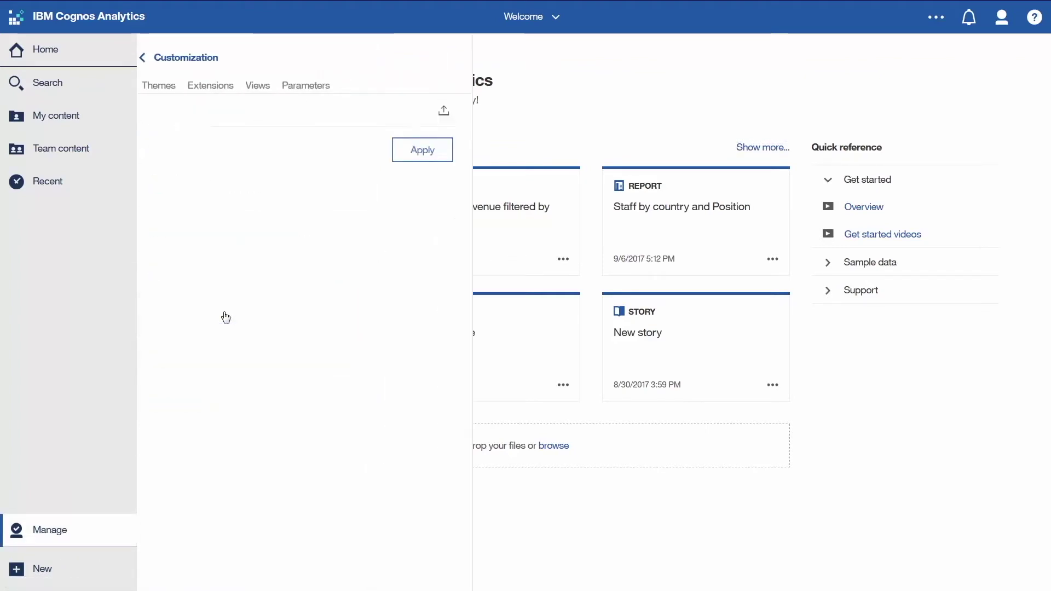
click(305, 87)
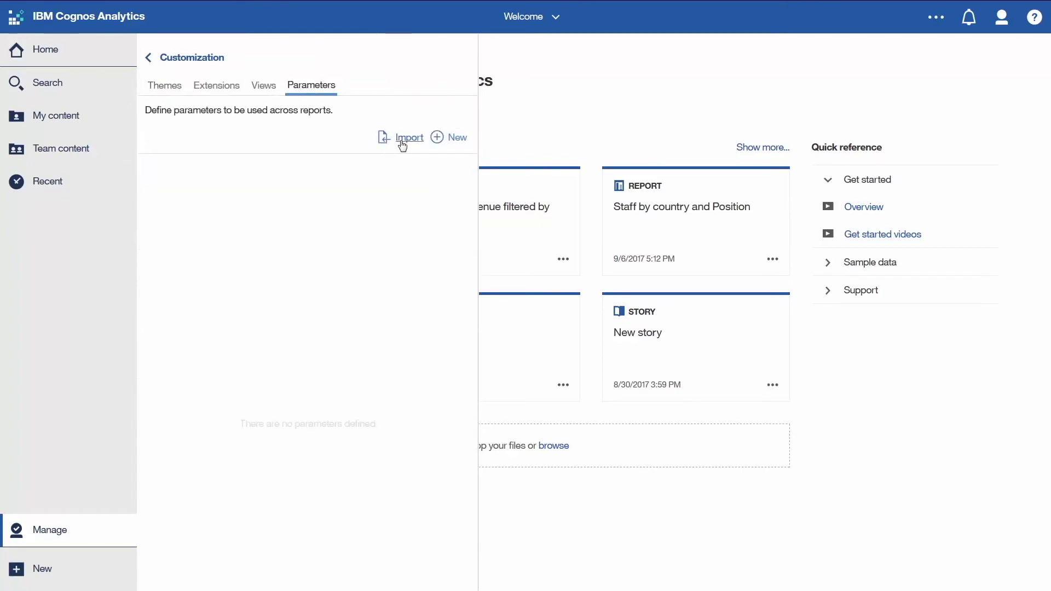
- Import parameters from Team content > Parameters > Parameter library
click(400, 138)
click(396, 278)
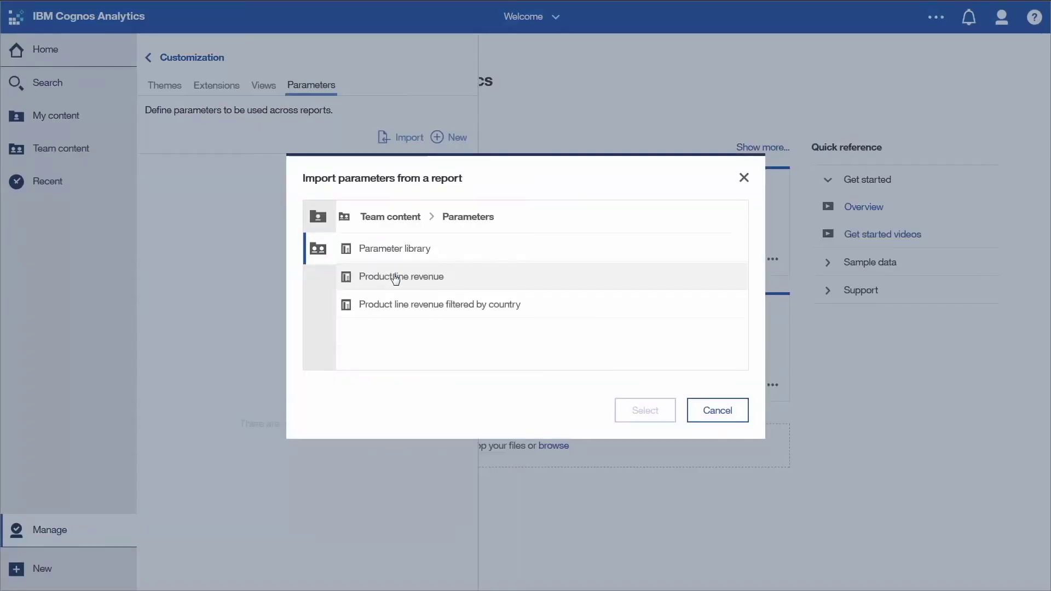
click(393, 251)
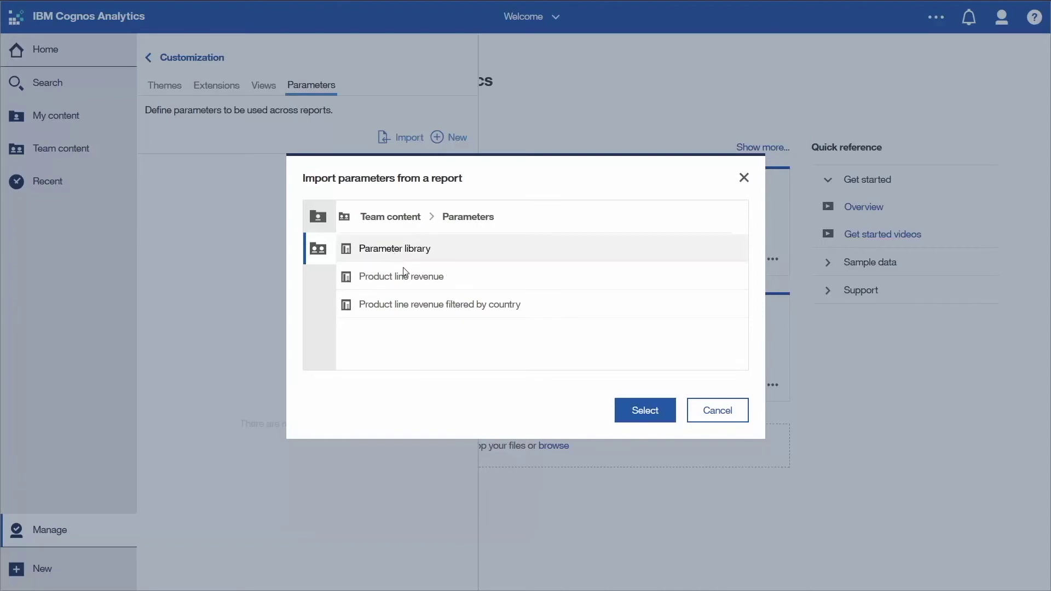
click(648, 412)
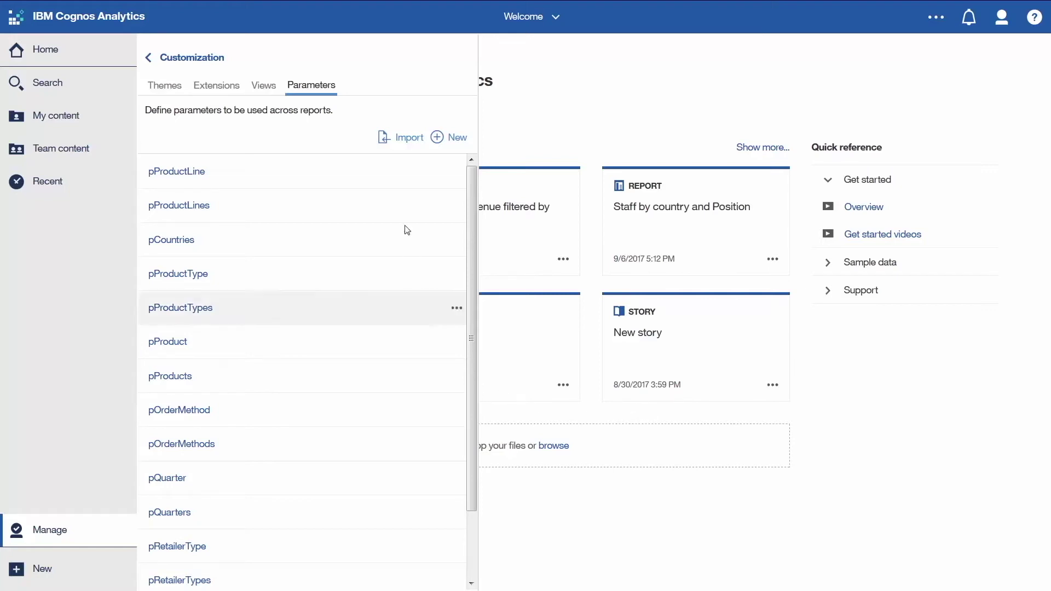
- Review pProductLine's properties and language settings, then return to the parameters list
click(437, 140)
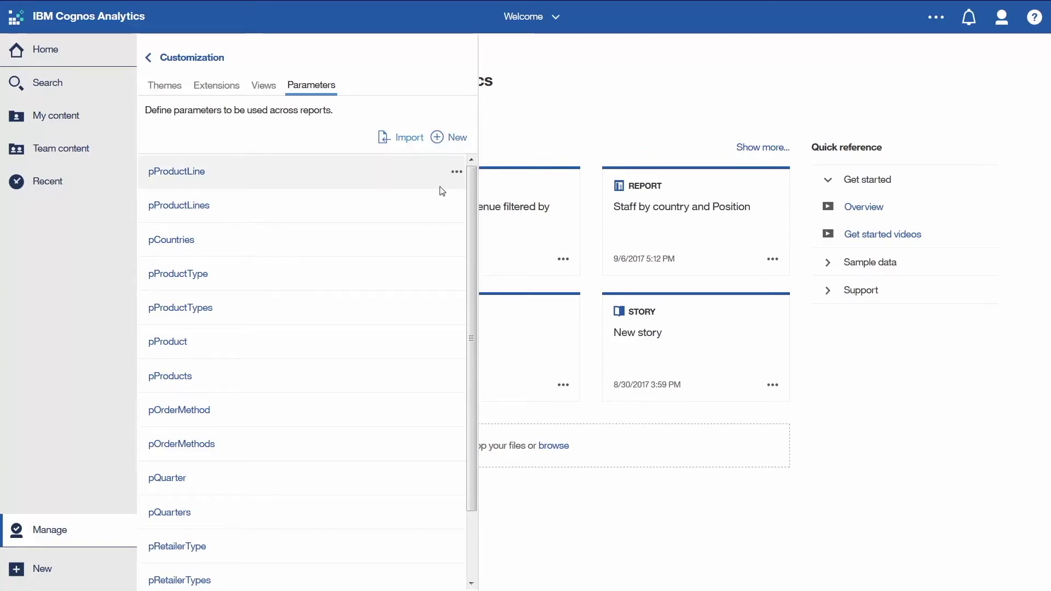
click(456, 174)
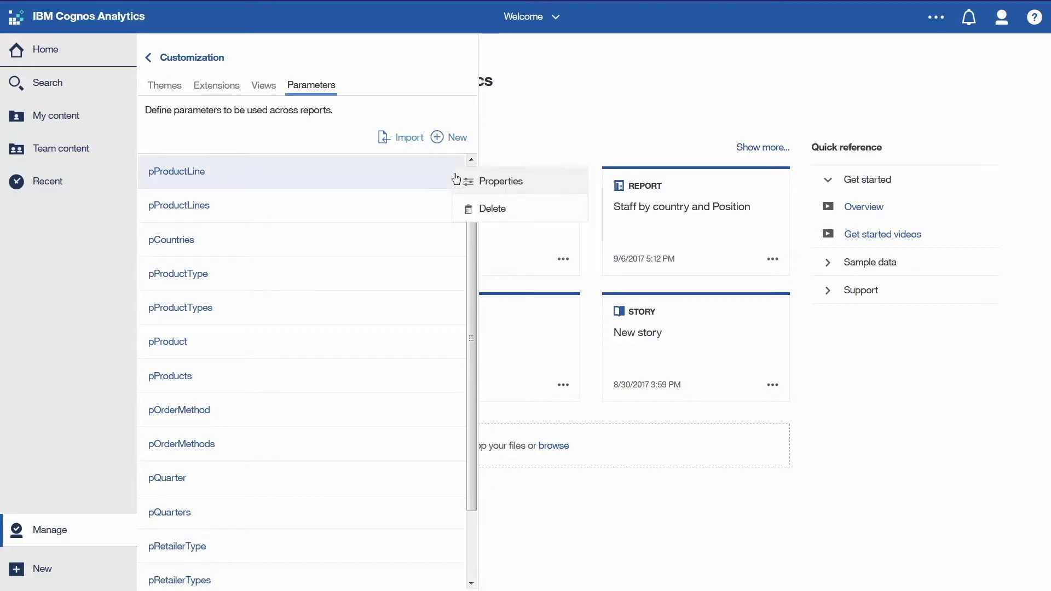
click(483, 185)
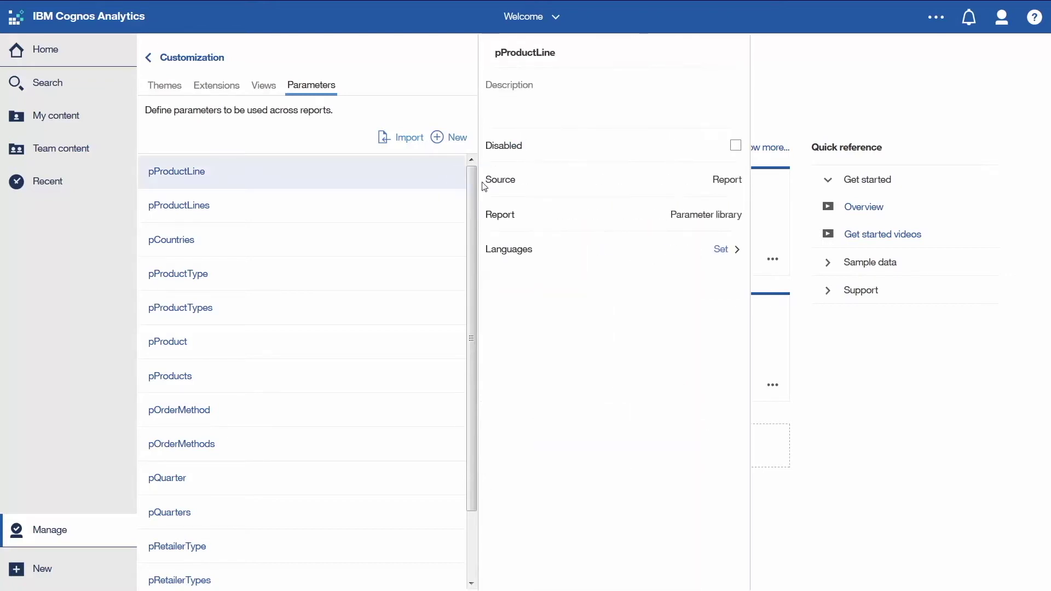
click(724, 254)
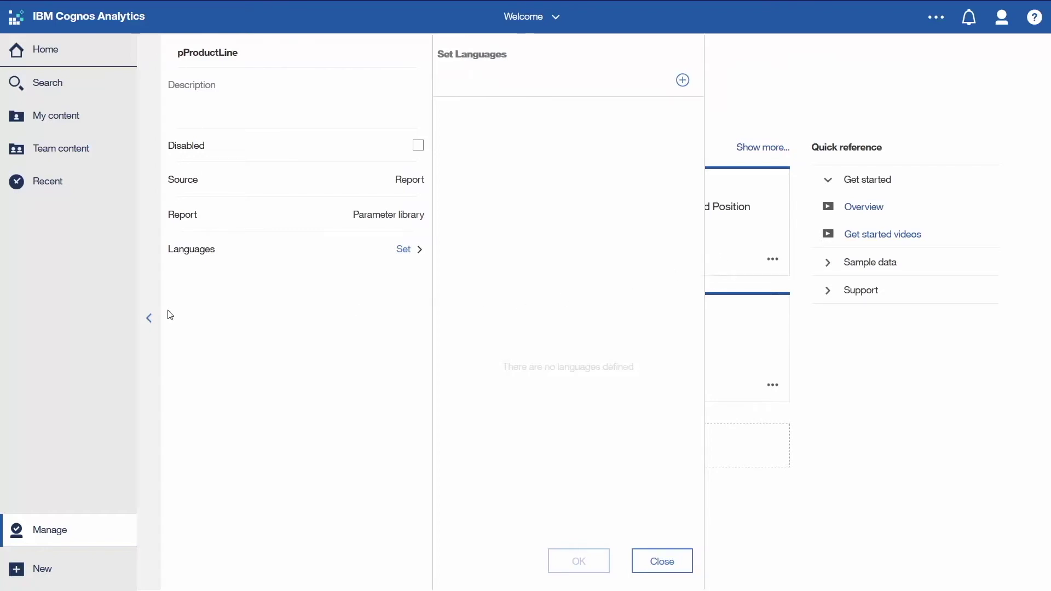
click(149, 319)
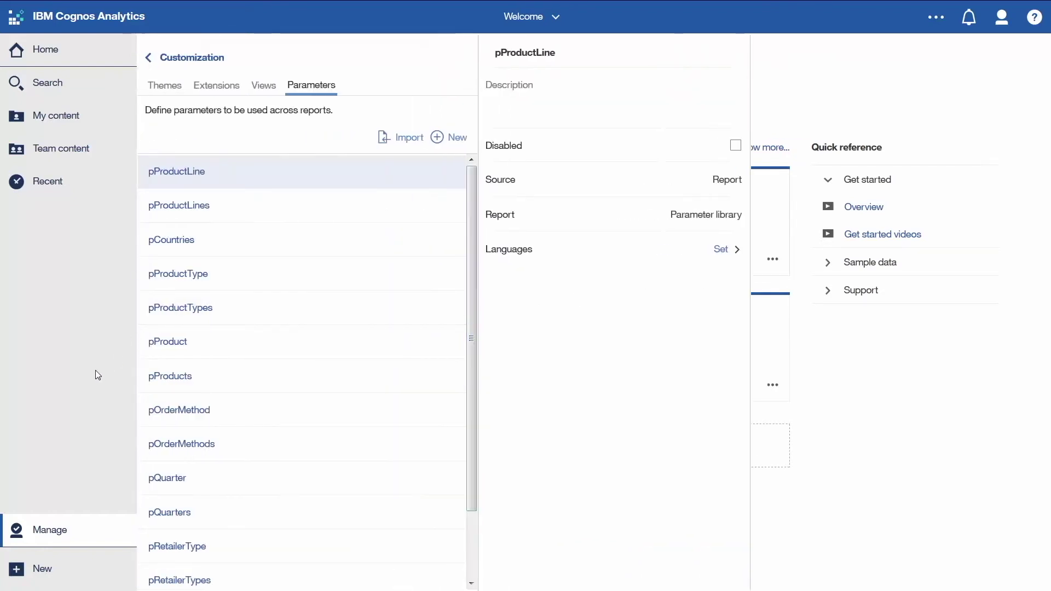
- In Manage > Accounts, open the Users - France role's Customization parameter settings
click(148, 58)
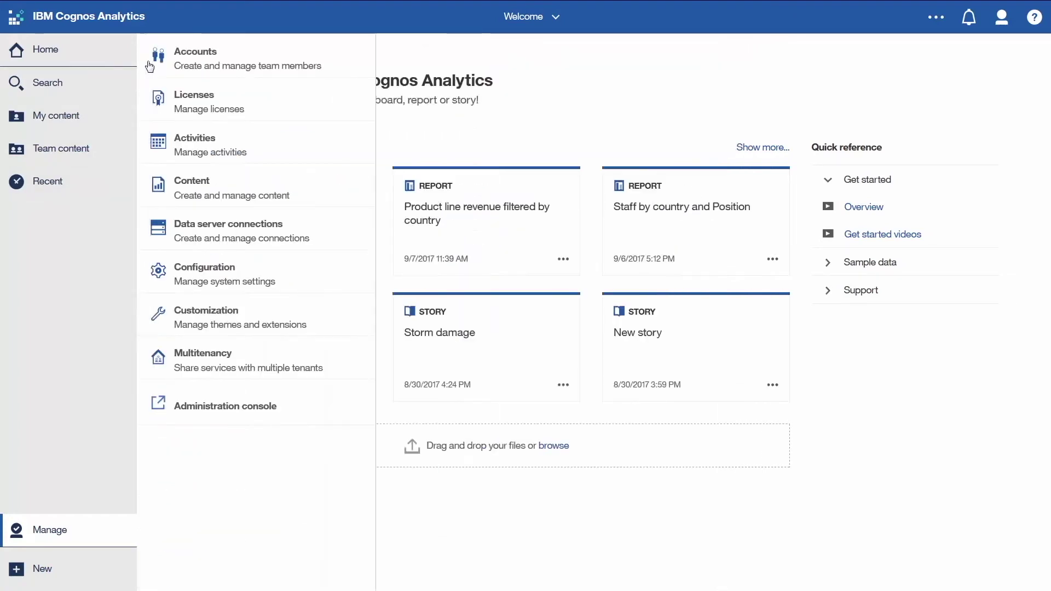
click(203, 65)
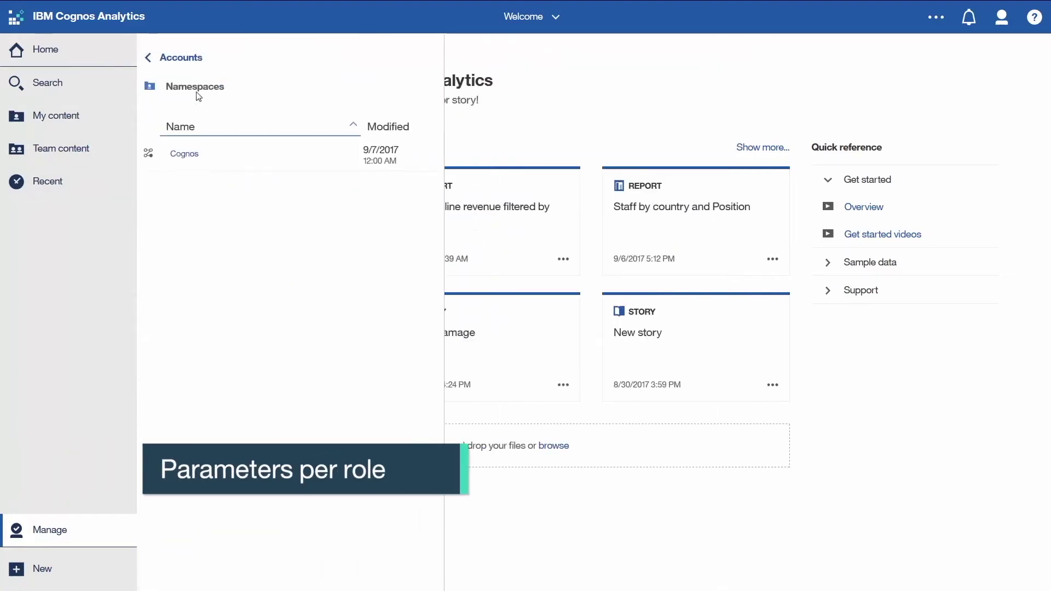
click(193, 158)
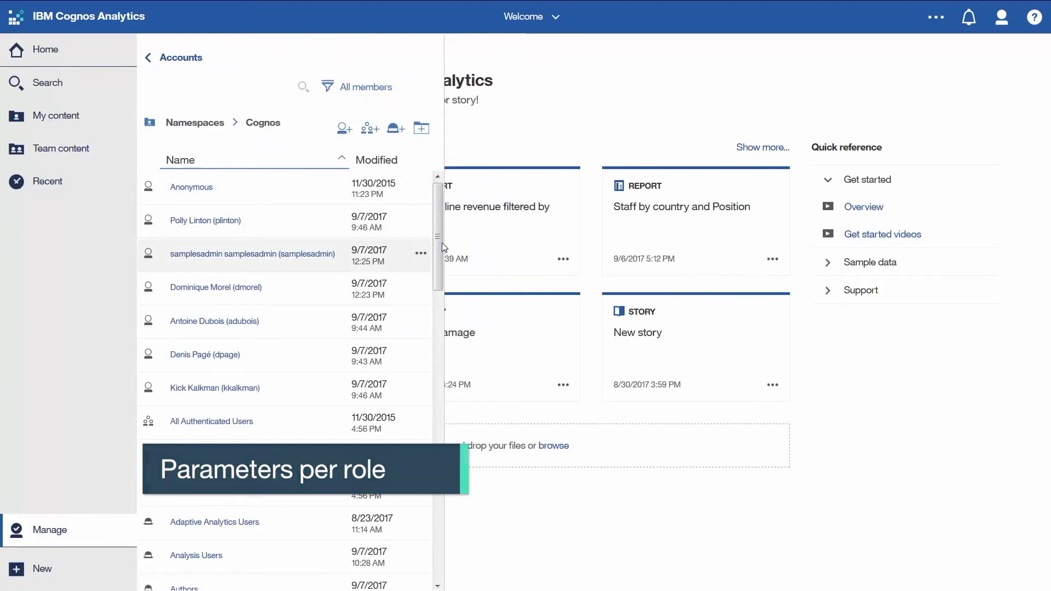
drag(438, 235, 421, 421)
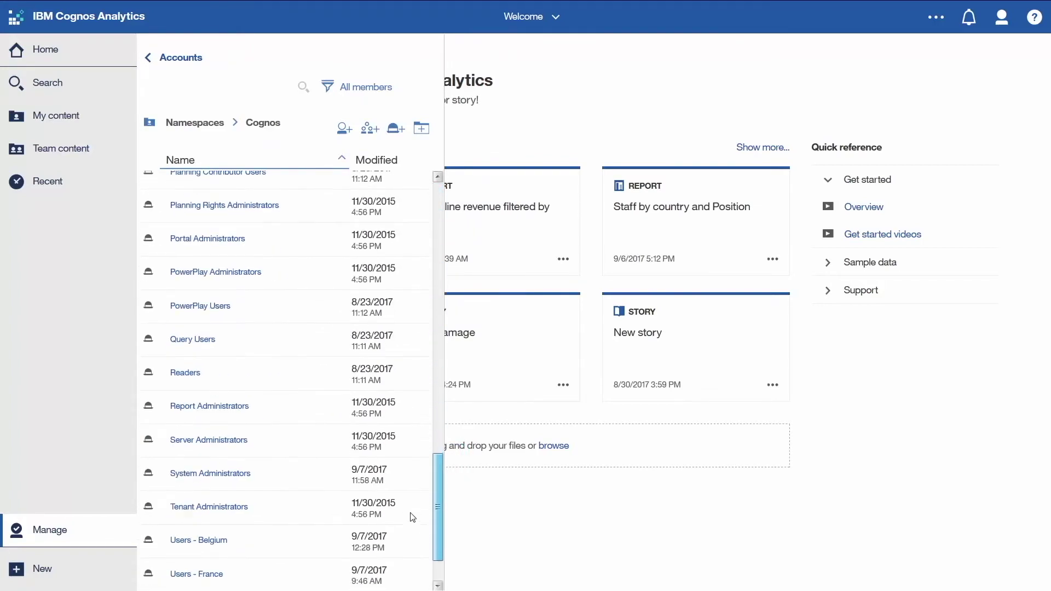
scroll(412, 517, down, 2)
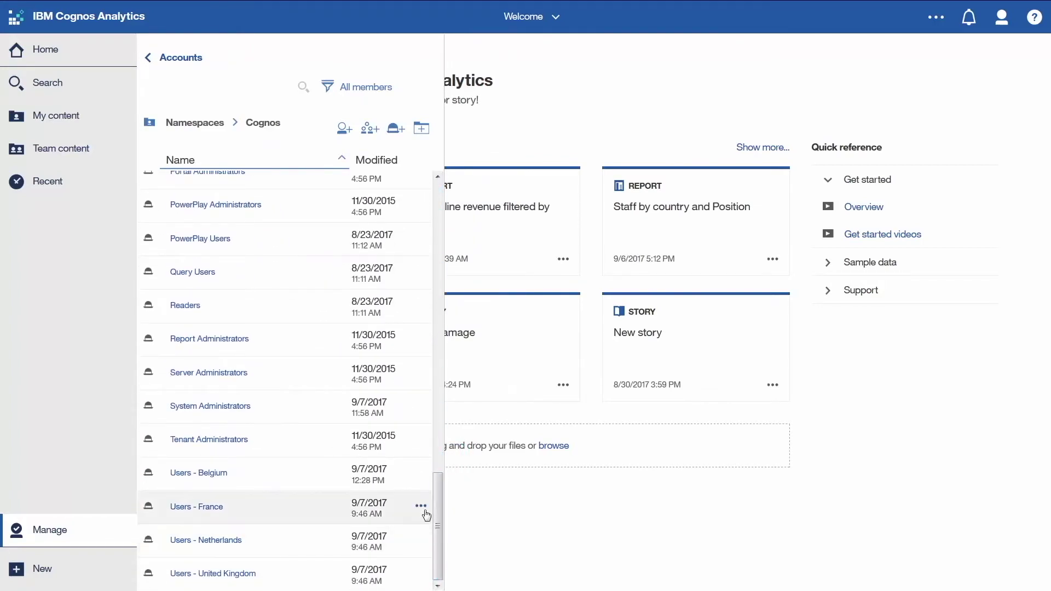
click(421, 507)
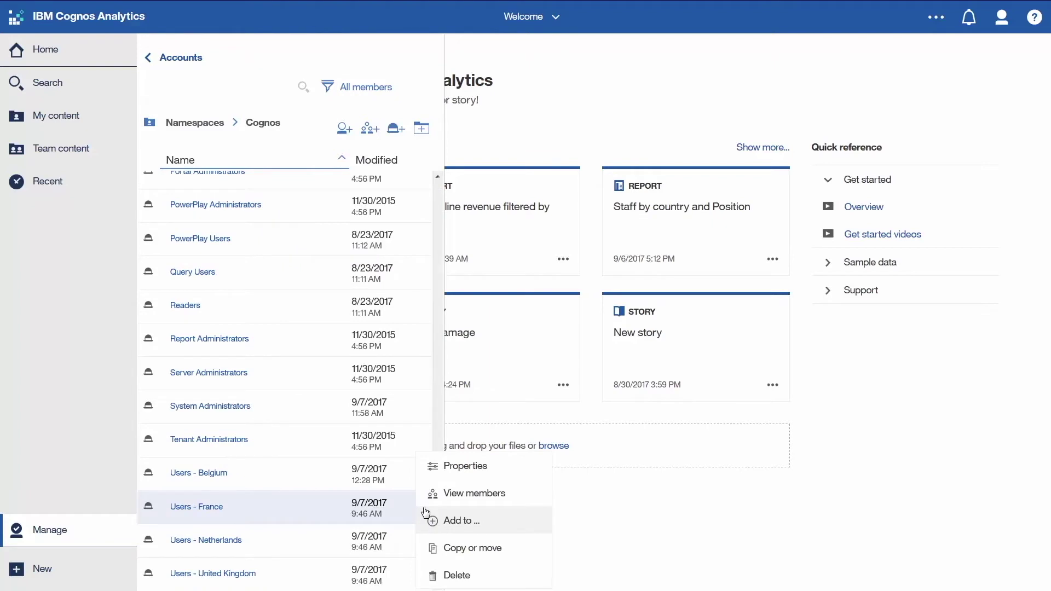
click(478, 471)
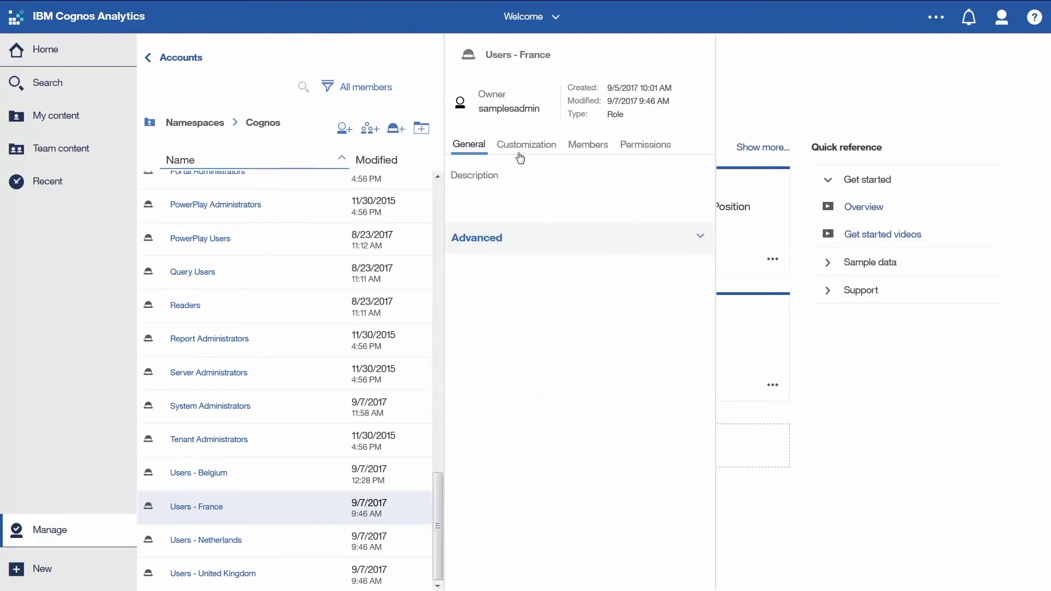
click(523, 147)
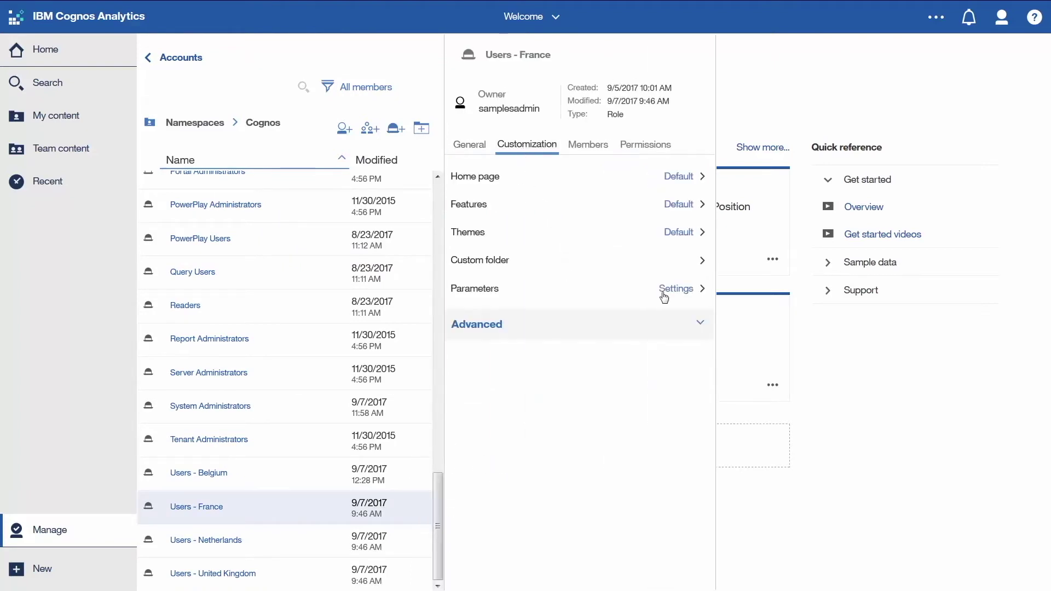
click(678, 289)
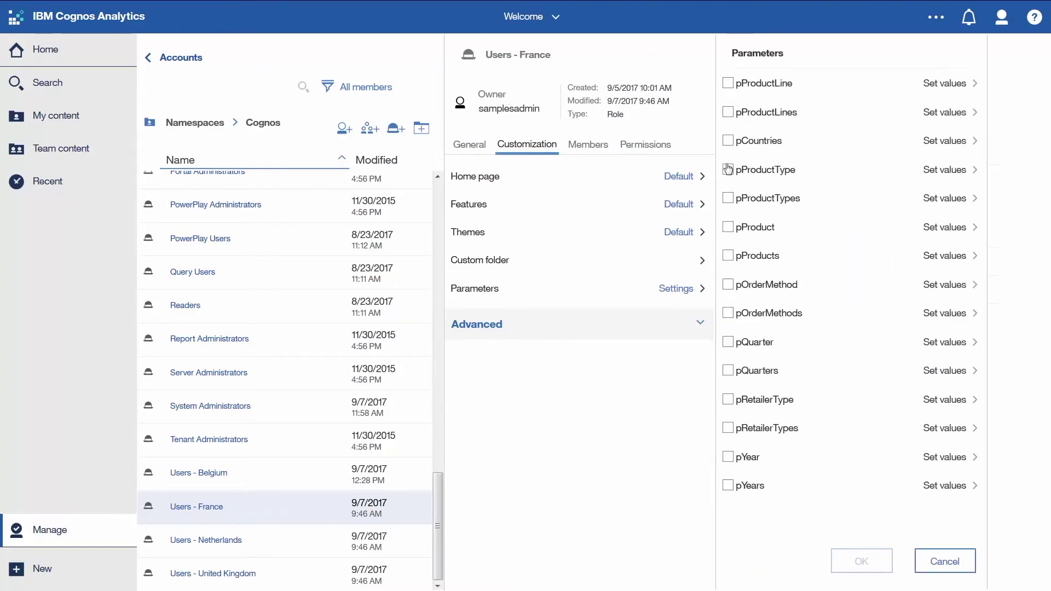
- Set the Users - France role's pCountries default to France
click(728, 142)
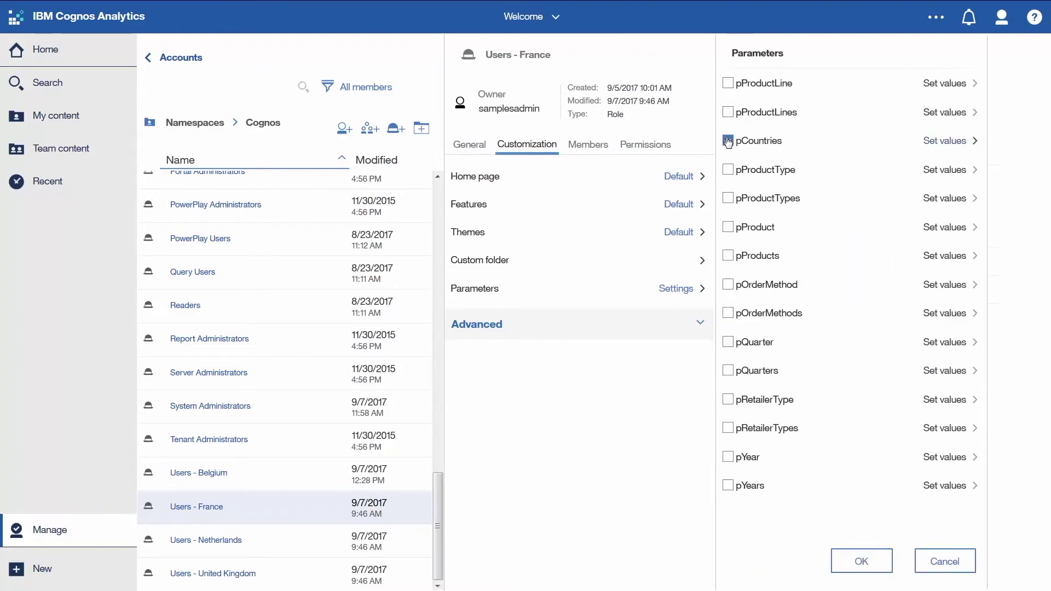
click(945, 141)
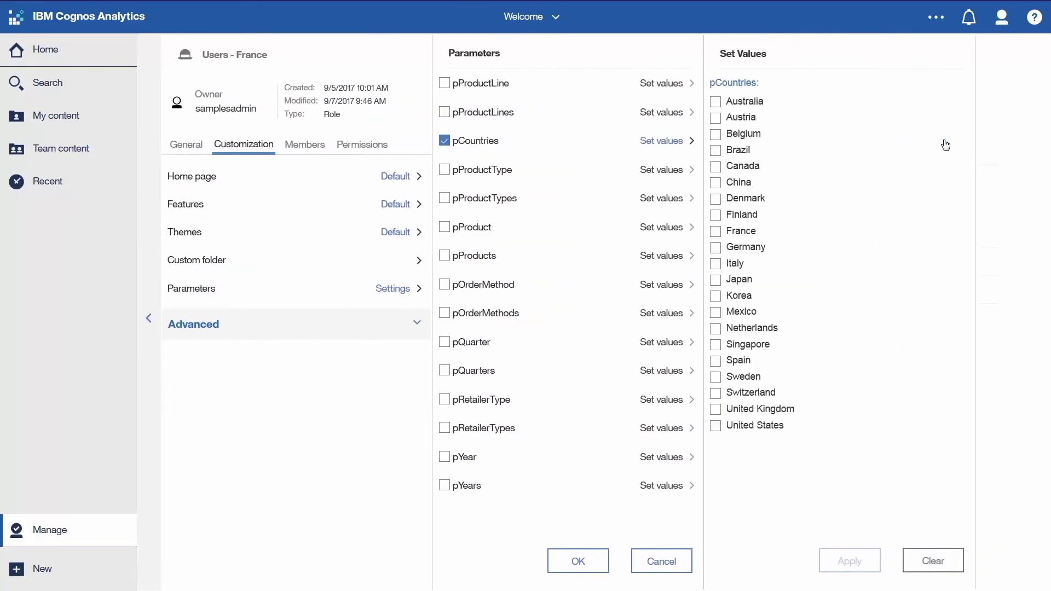
click(715, 232)
click(852, 558)
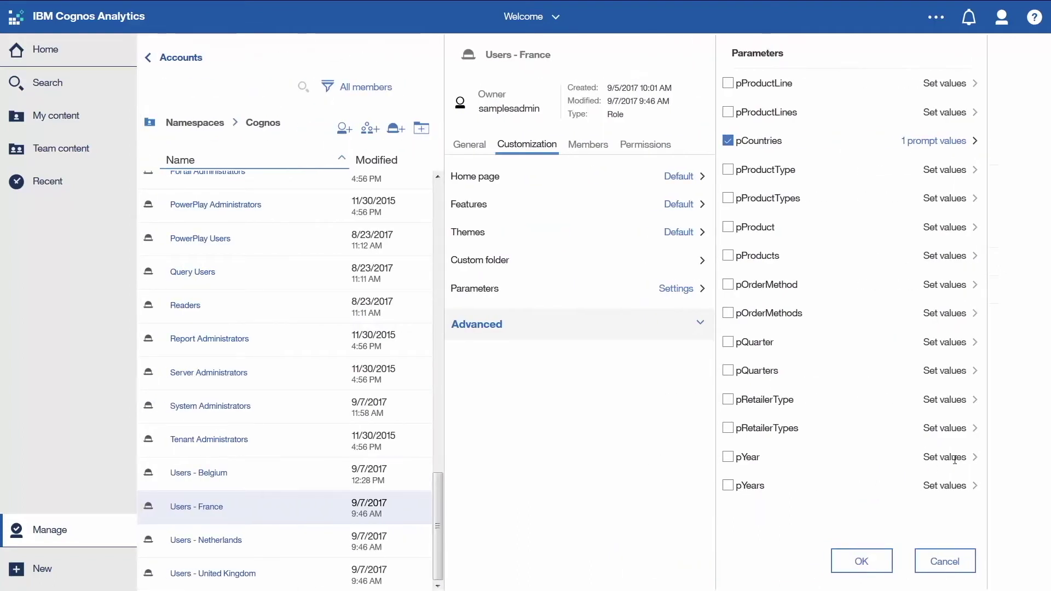
- Set the pYear default to 2017 and save the role's parameter defaults
click(728, 457)
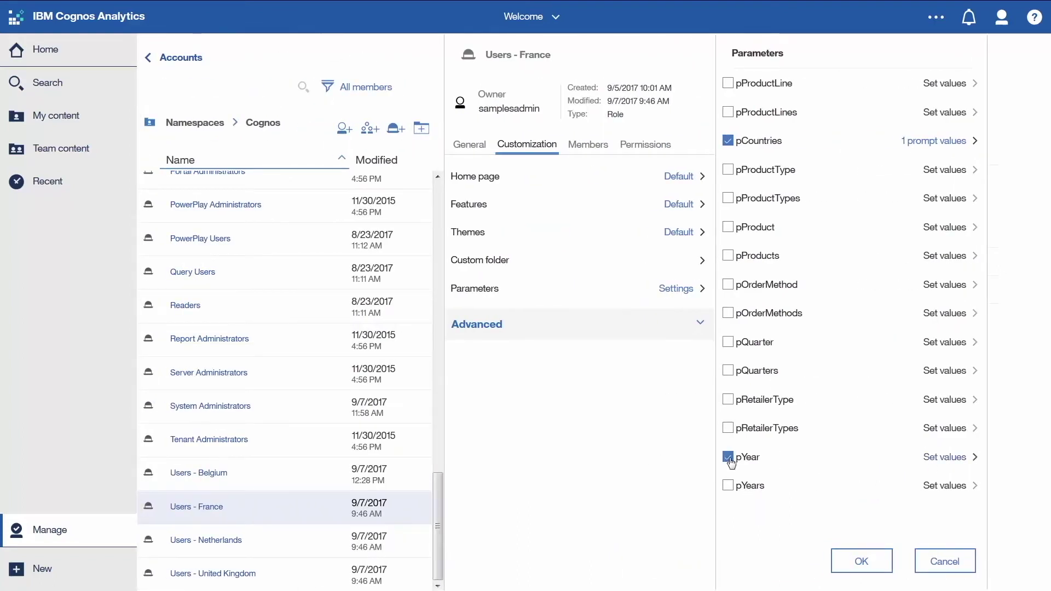
click(943, 460)
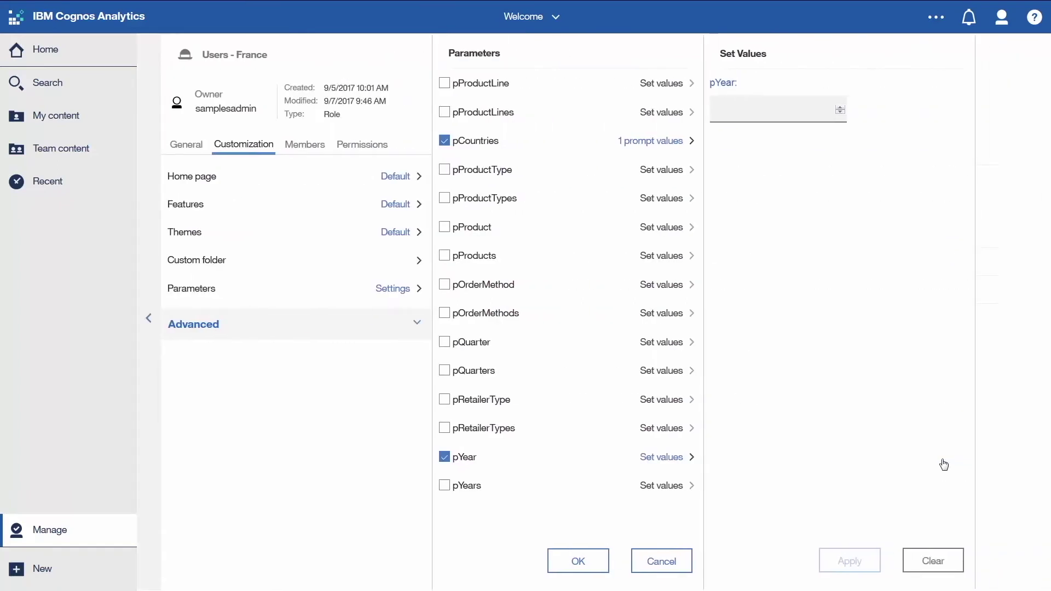
click(720, 109)
text(2017)
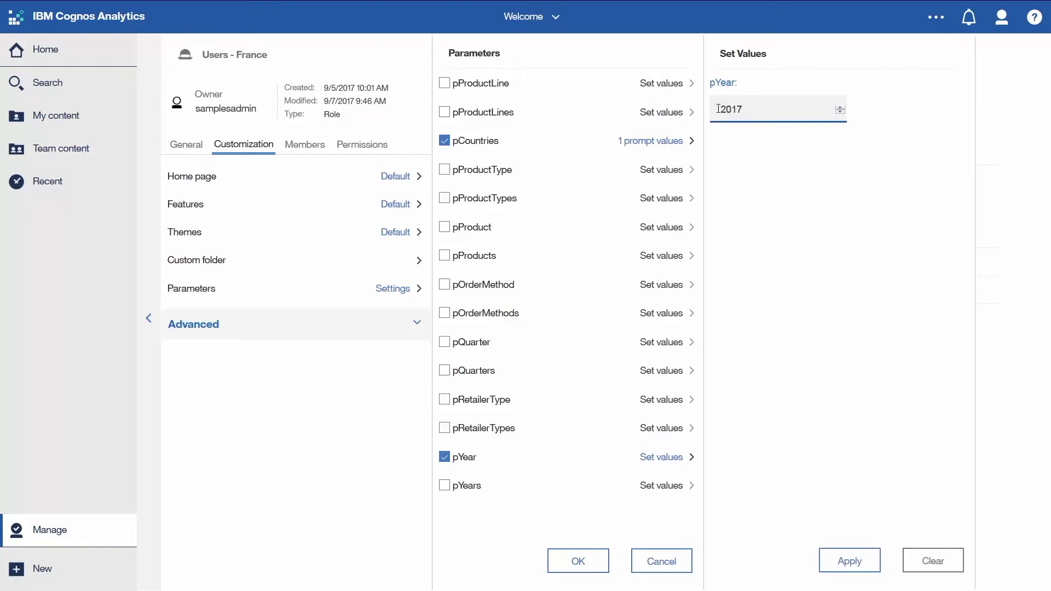
click(862, 559)
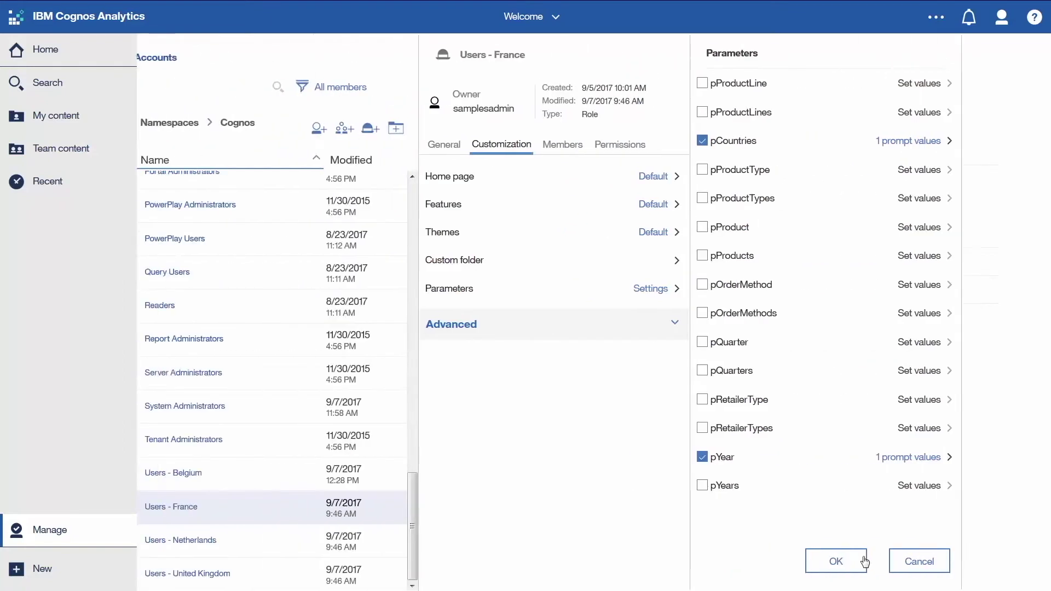
click(856, 562)
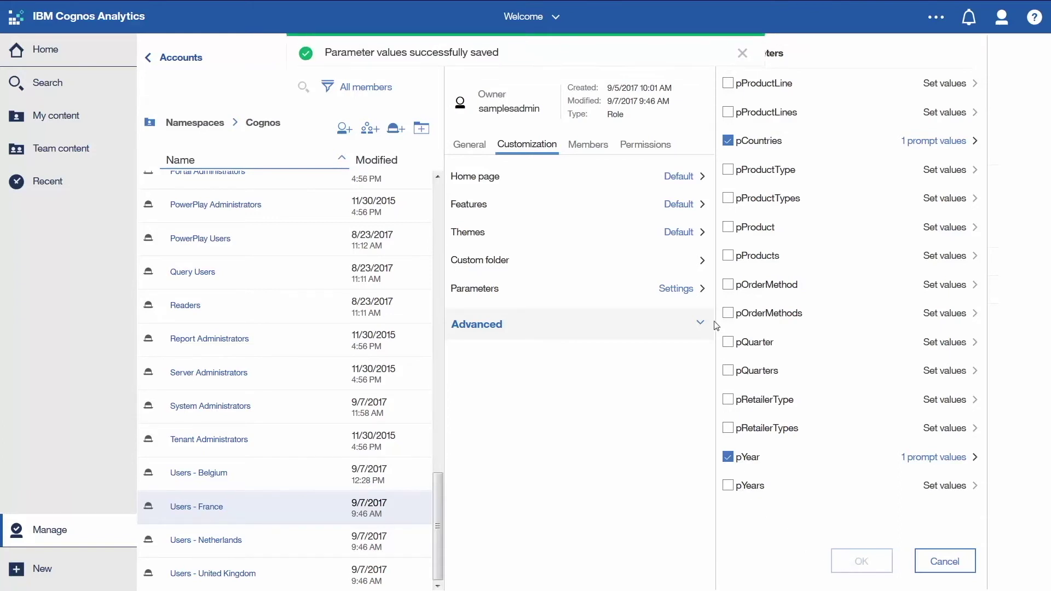
- Under Advanced, choose priority 3 for the Users - France role profile
click(702, 327)
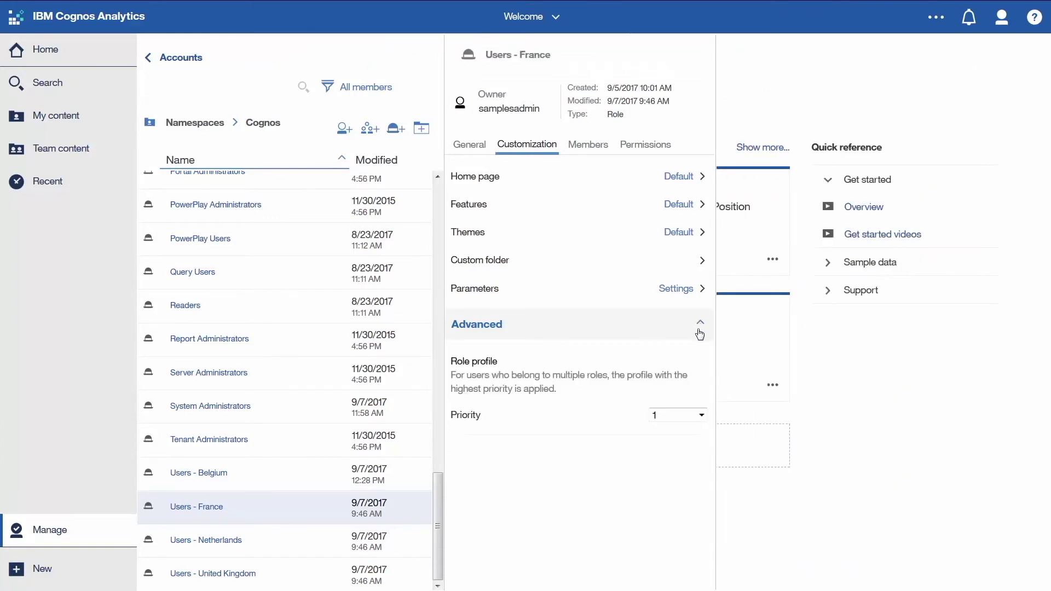
click(701, 416)
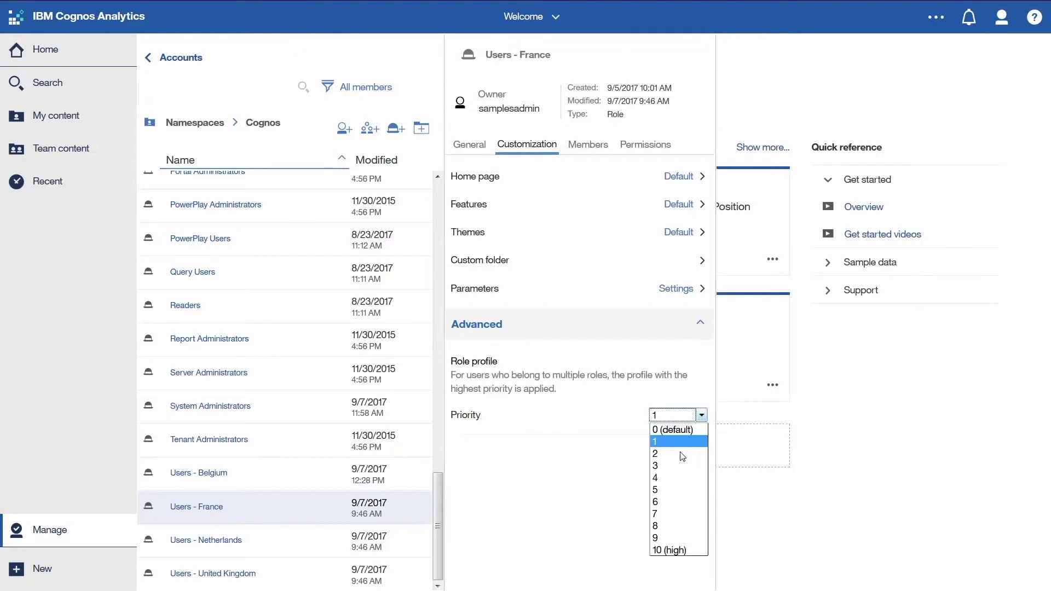
click(669, 466)
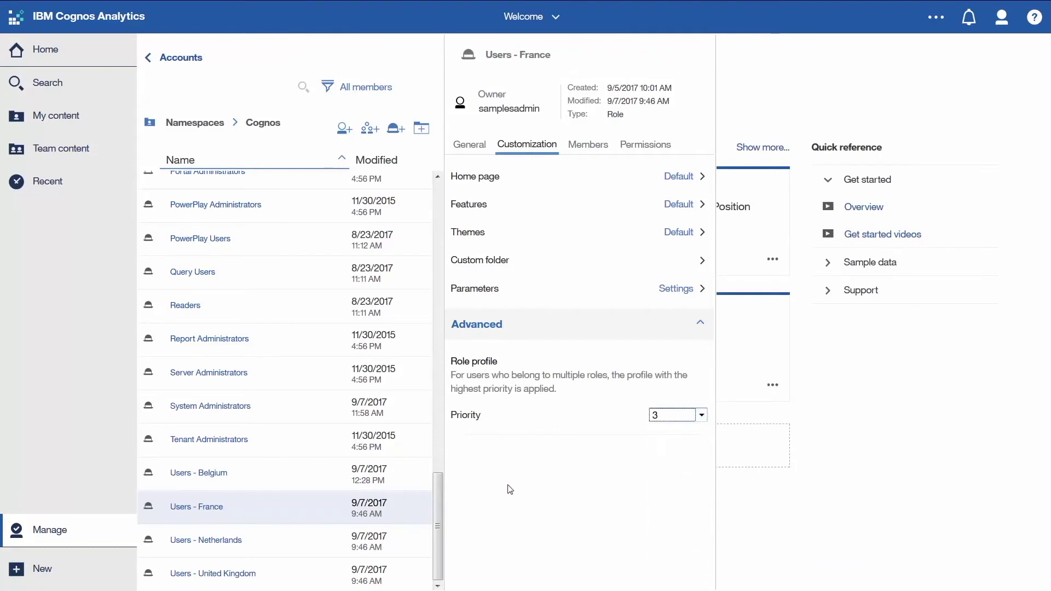
click(436, 502)
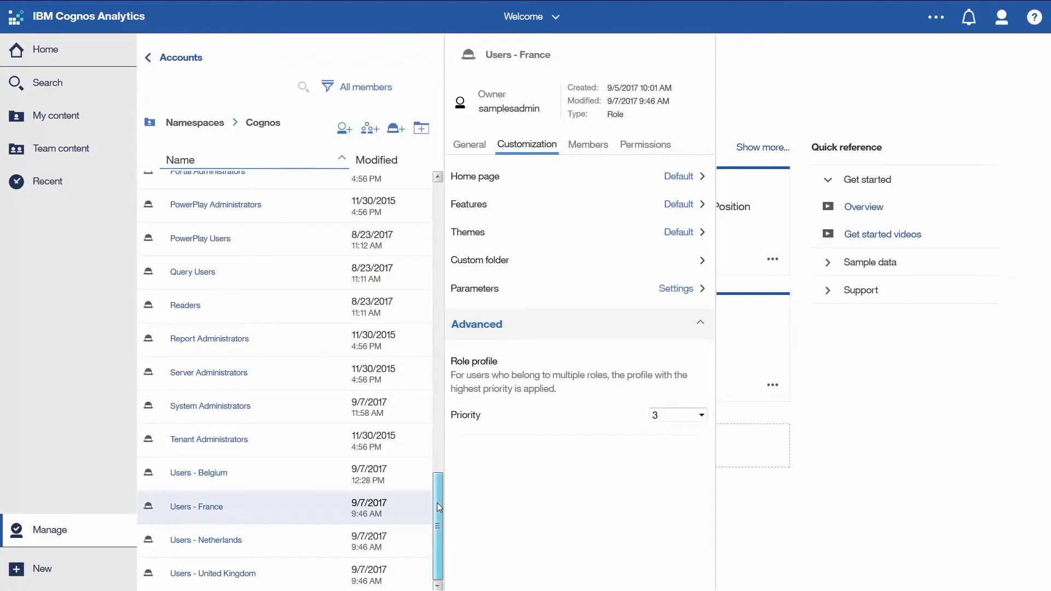
drag(437, 503, 442, 390)
- Open the Managers - Western Europe role's default parameter settings
click(420, 244)
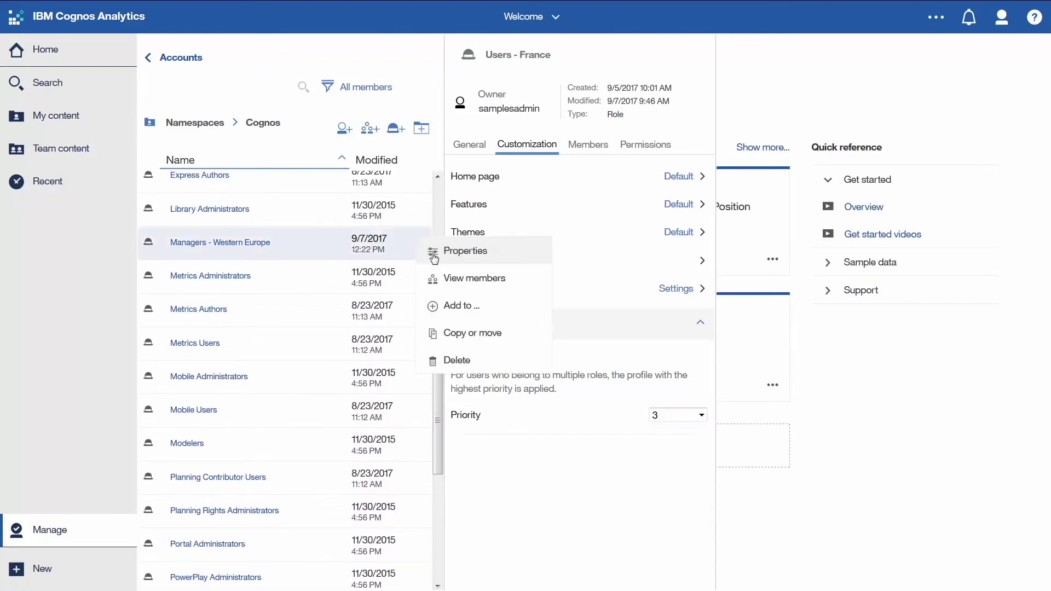
click(451, 252)
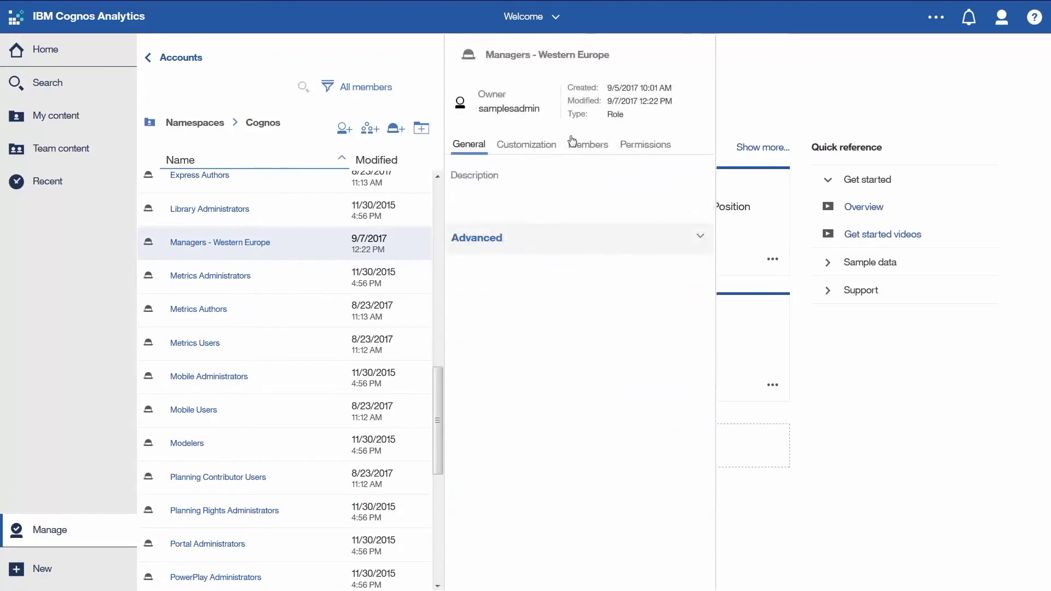
click(535, 148)
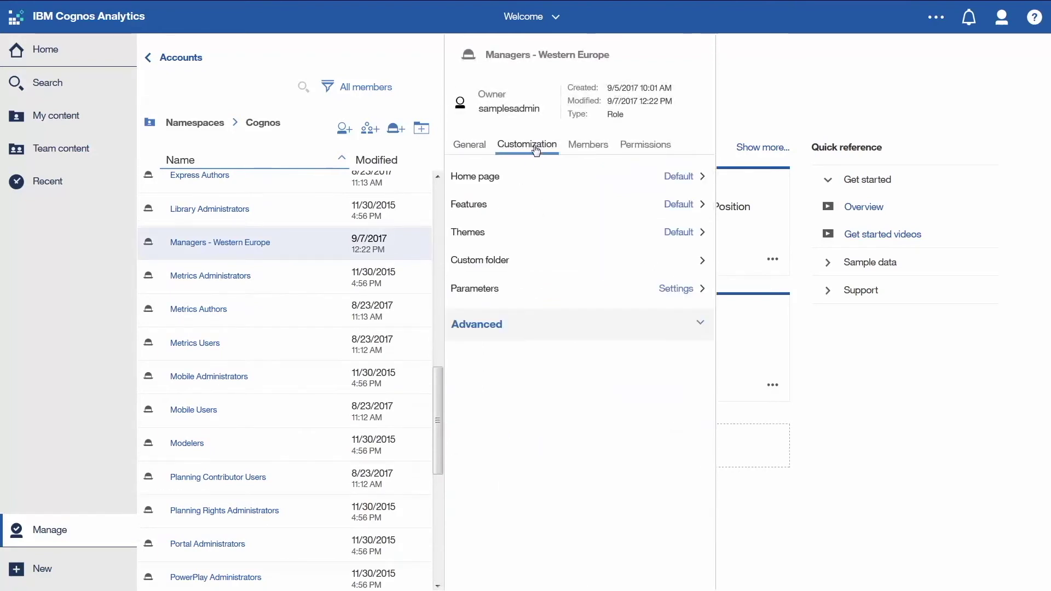
click(688, 290)
- Set pCountries defaults to Belgium, France, Netherlands and United Kingdom
click(727, 141)
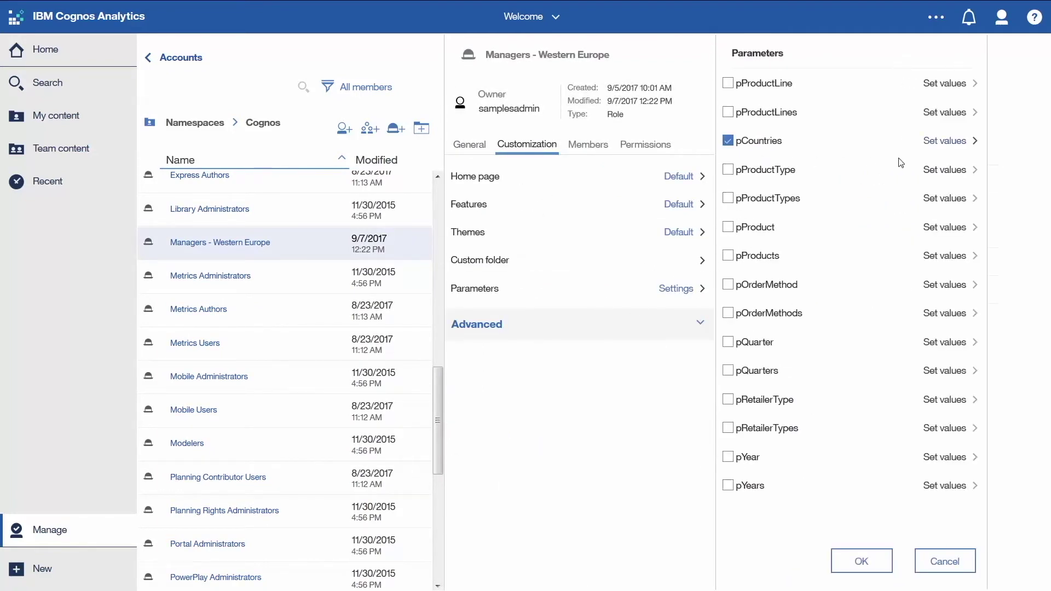
click(946, 143)
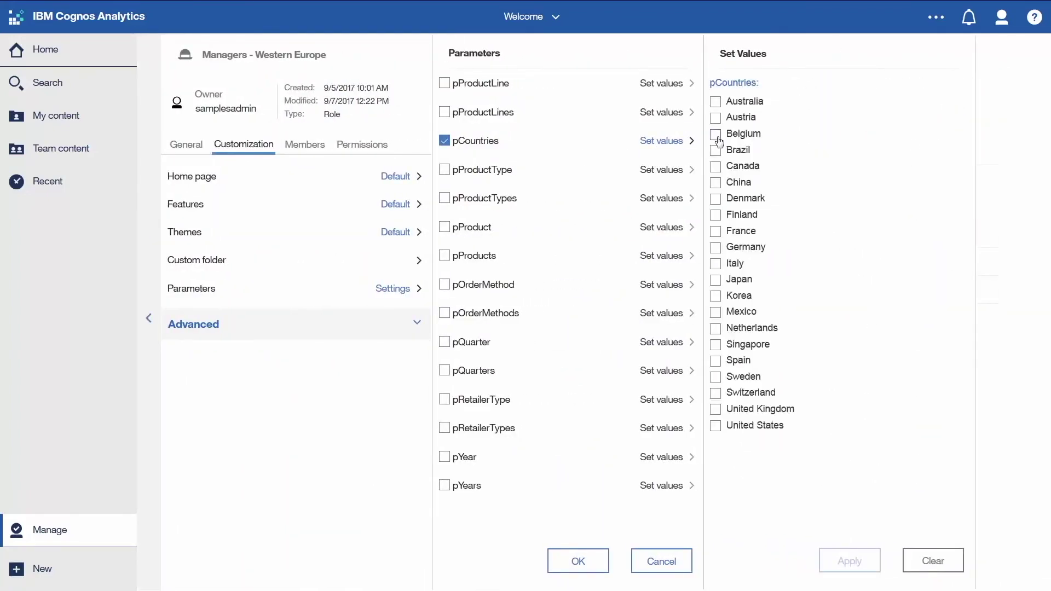
click(715, 134)
click(716, 231)
click(715, 329)
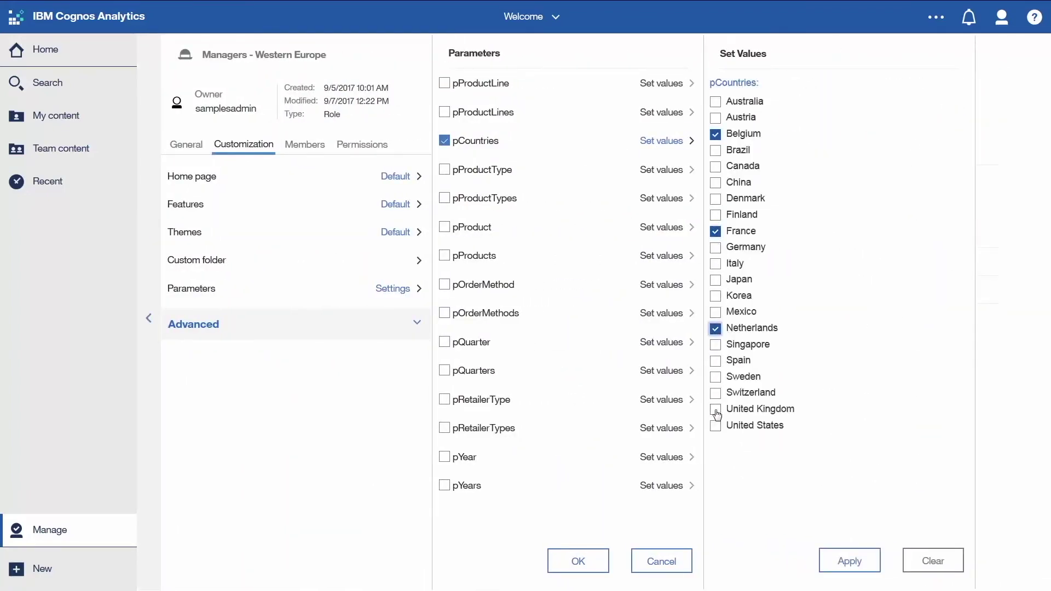
click(716, 409)
click(838, 562)
- Set the pYear default to 2017 and save the role's parameter defaults
click(769, 460)
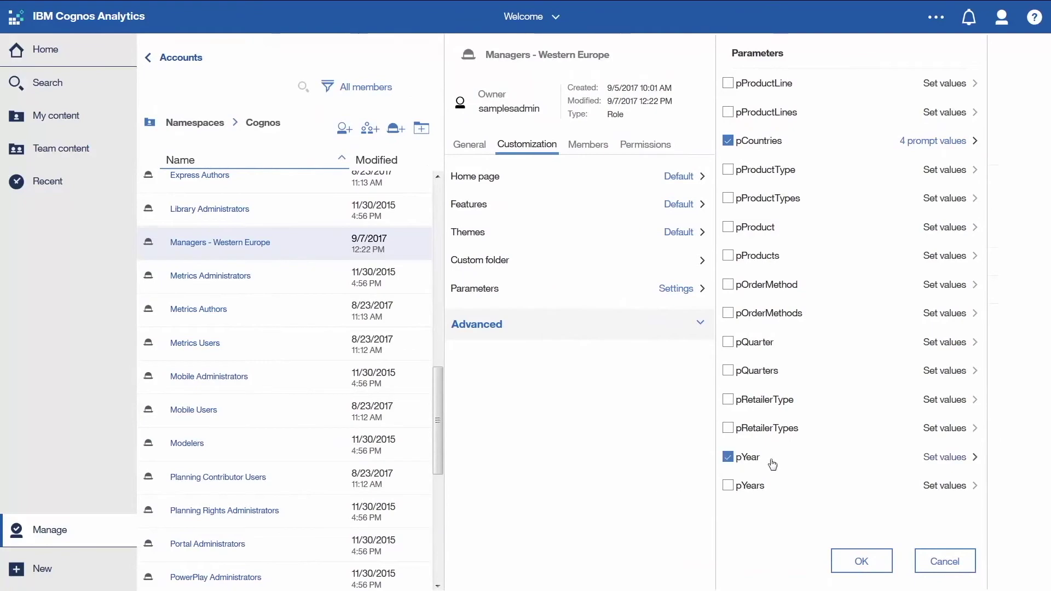
click(939, 458)
click(718, 106)
text(2017)
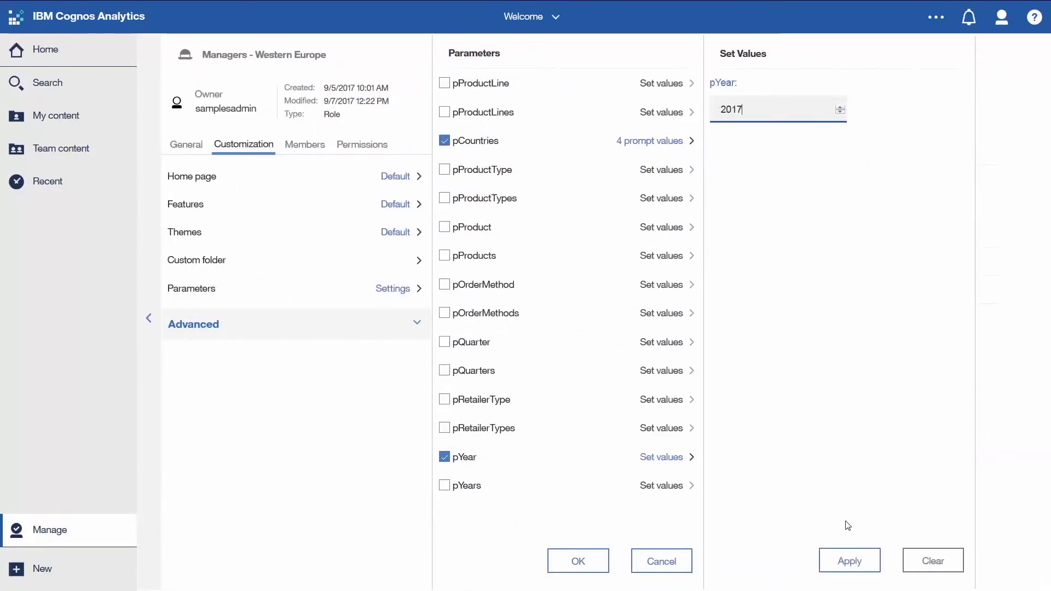
click(850, 561)
click(847, 562)
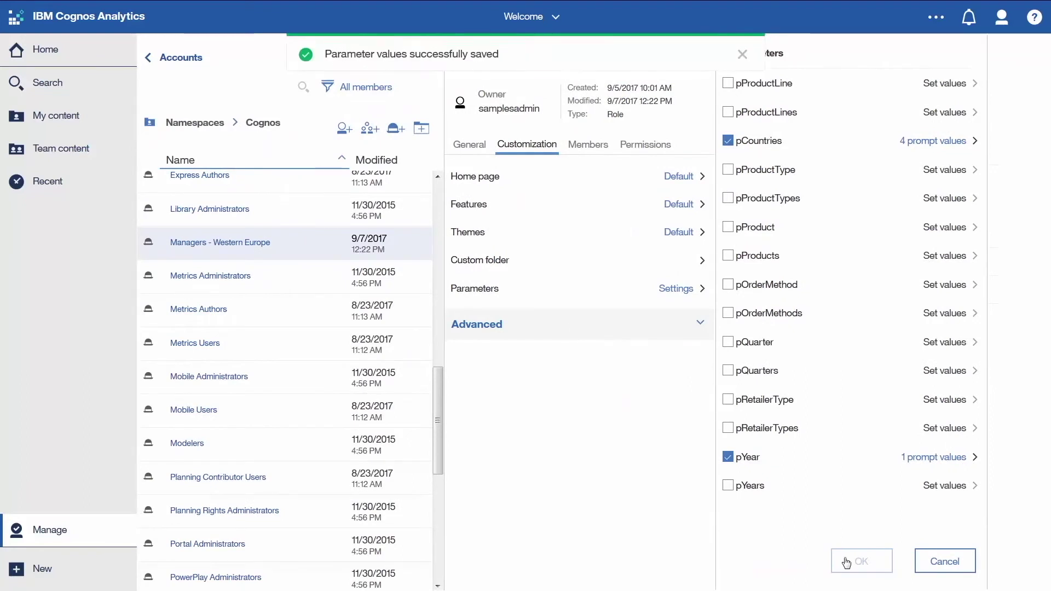
- Give the role priority 8, close the account panels and sign out
click(702, 325)
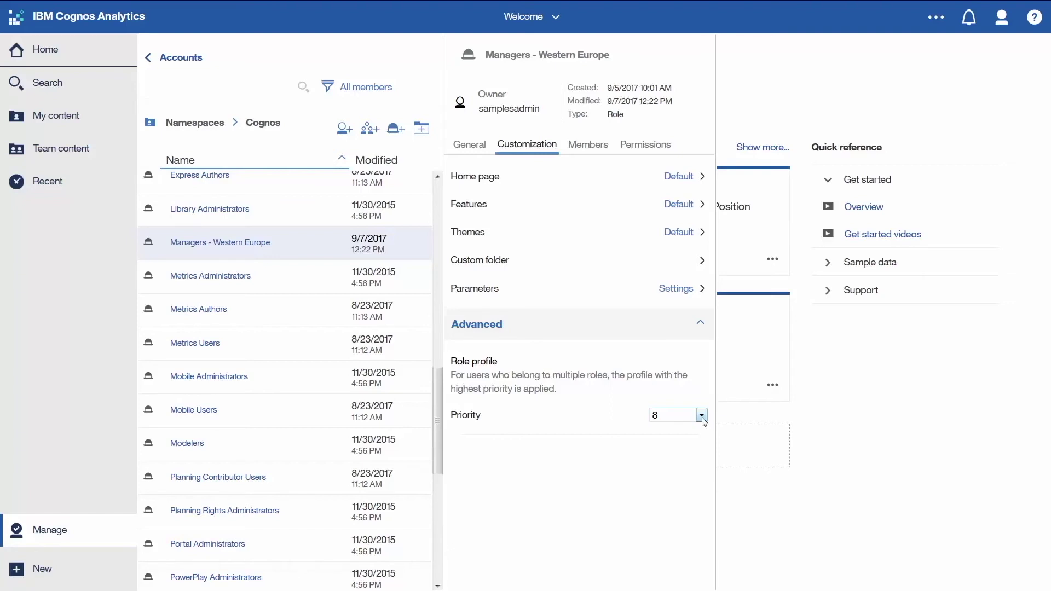
click(1002, 19)
click(897, 180)
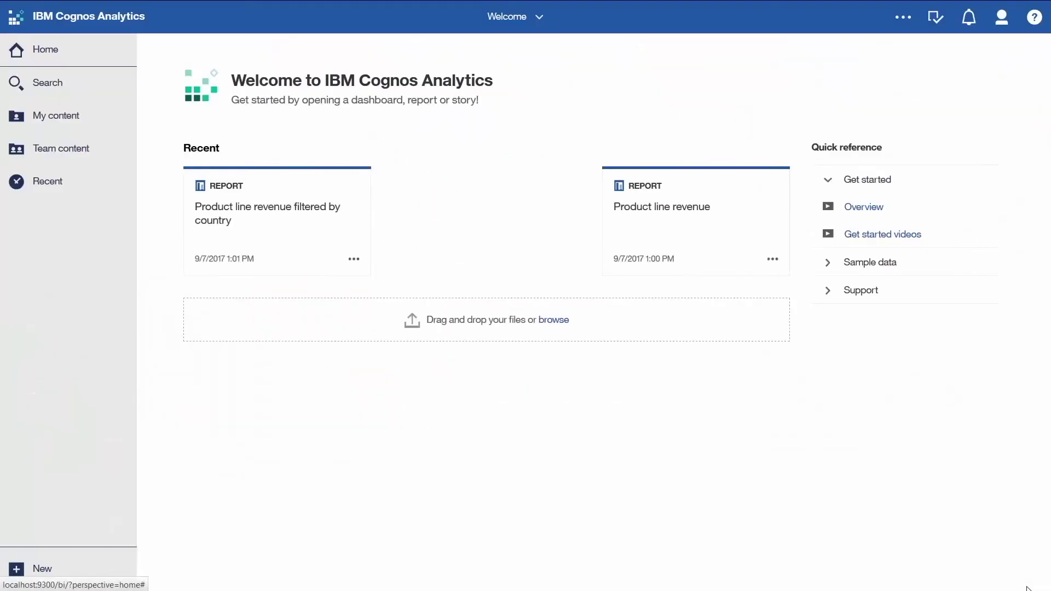
- Run Product line revenue filtered by country for France, Germany and Italy, then reset to France
click(299, 213)
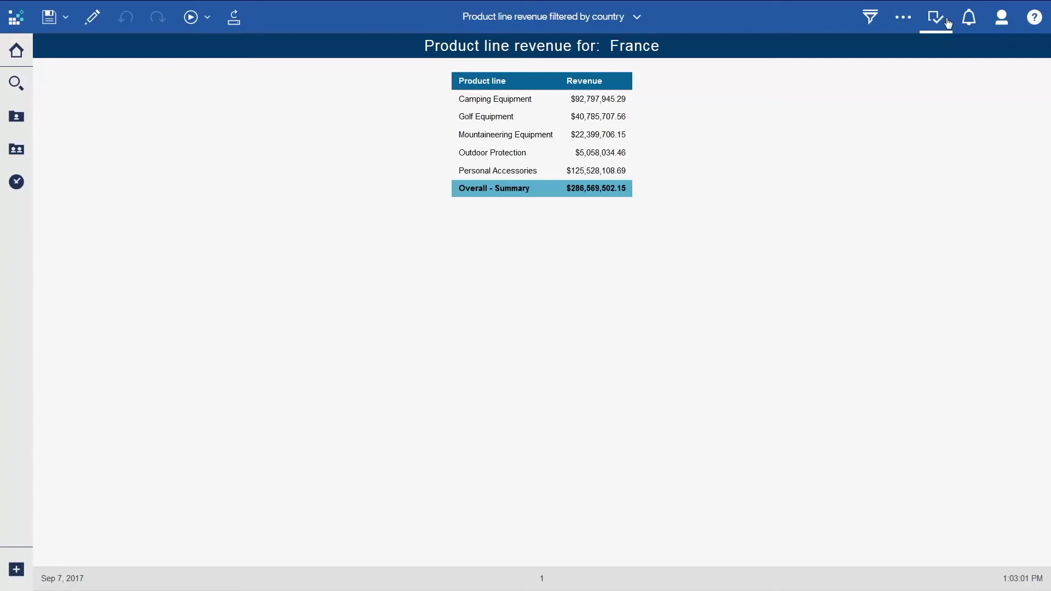
click(942, 20)
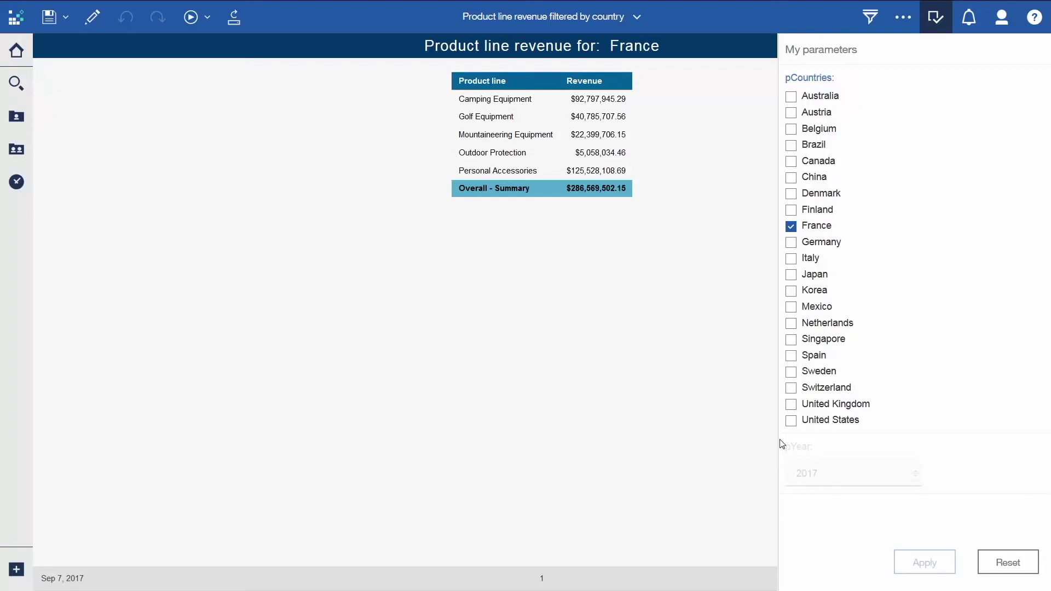
click(791, 244)
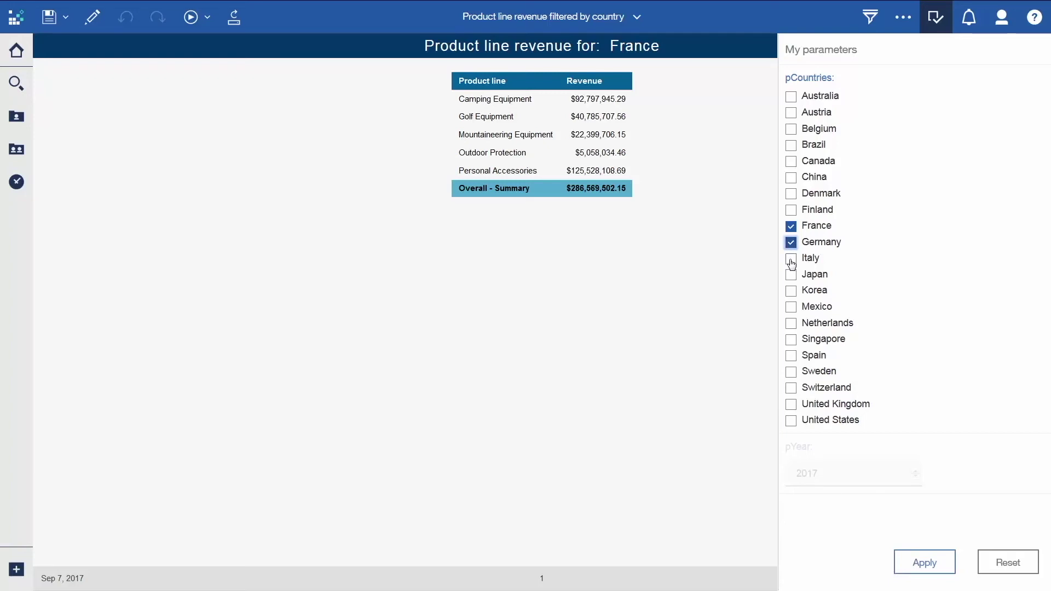
click(791, 259)
click(922, 559)
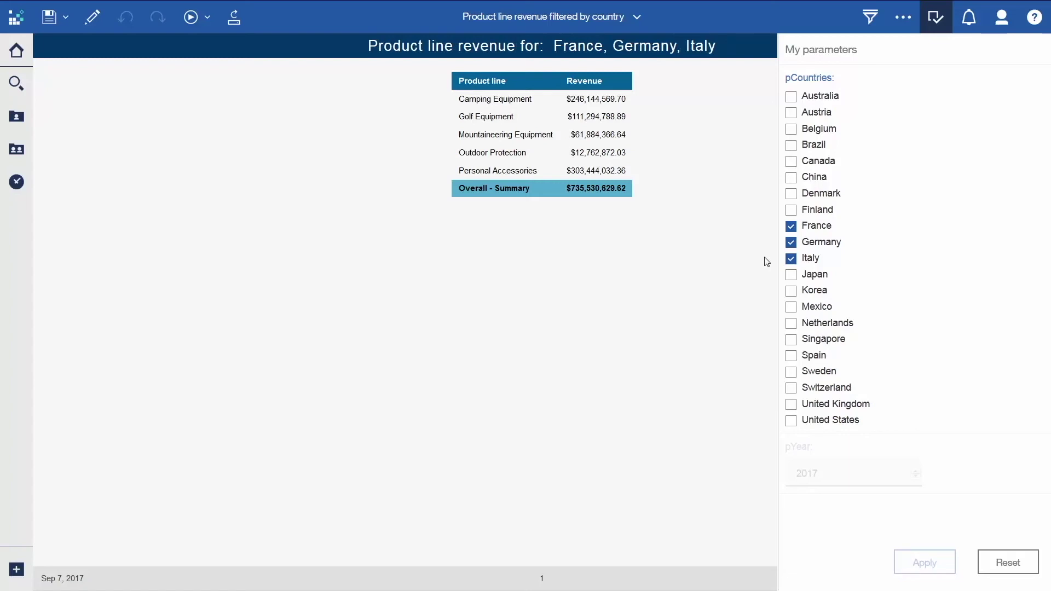
click(1010, 562)
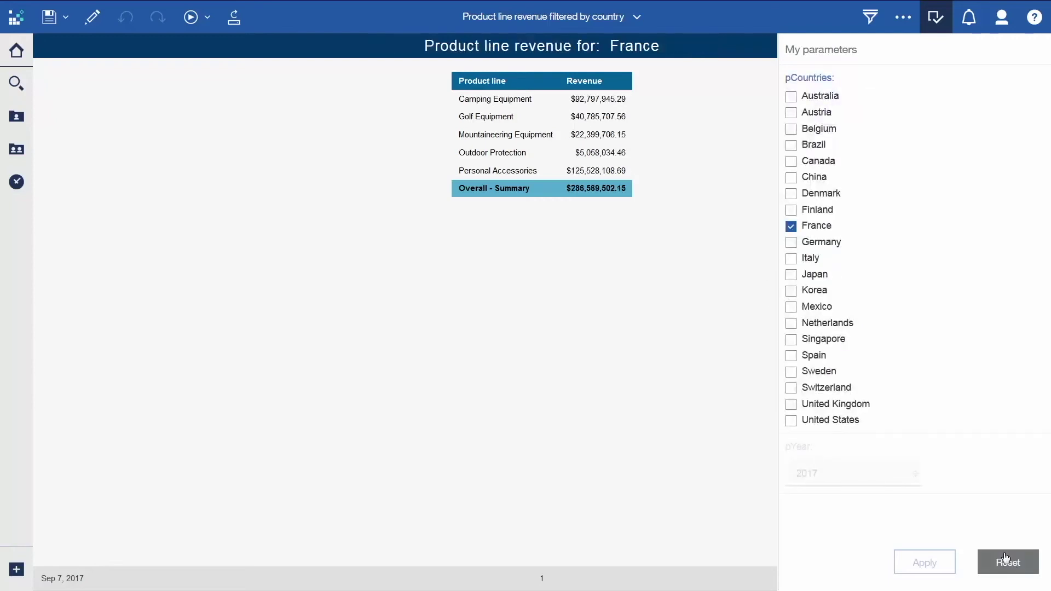
click(935, 22)
- Return to the Welcome page, check My parameters there and open the Product line revenue report's actions
click(636, 19)
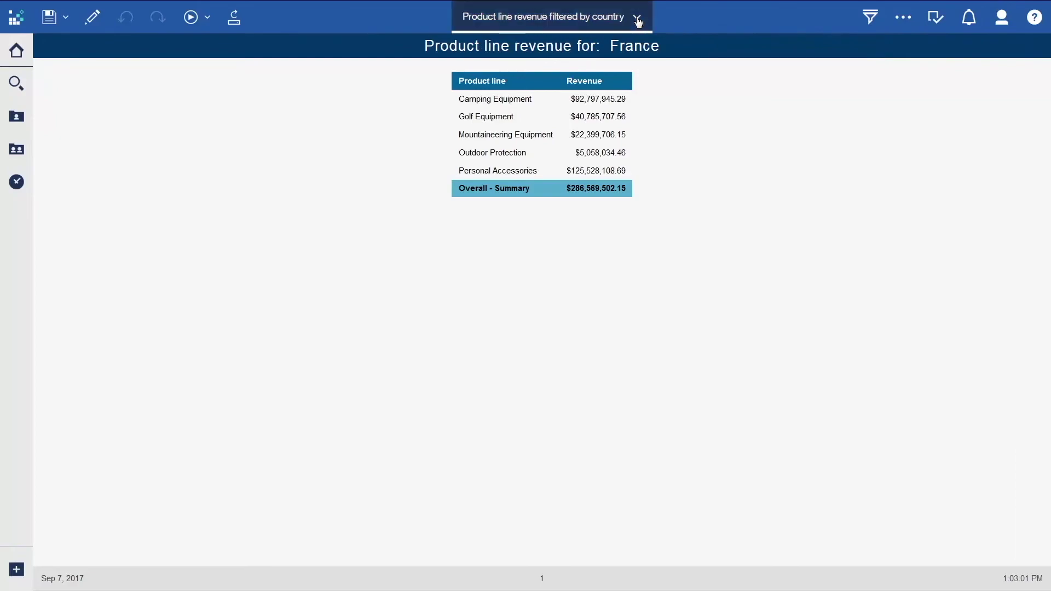
click(523, 51)
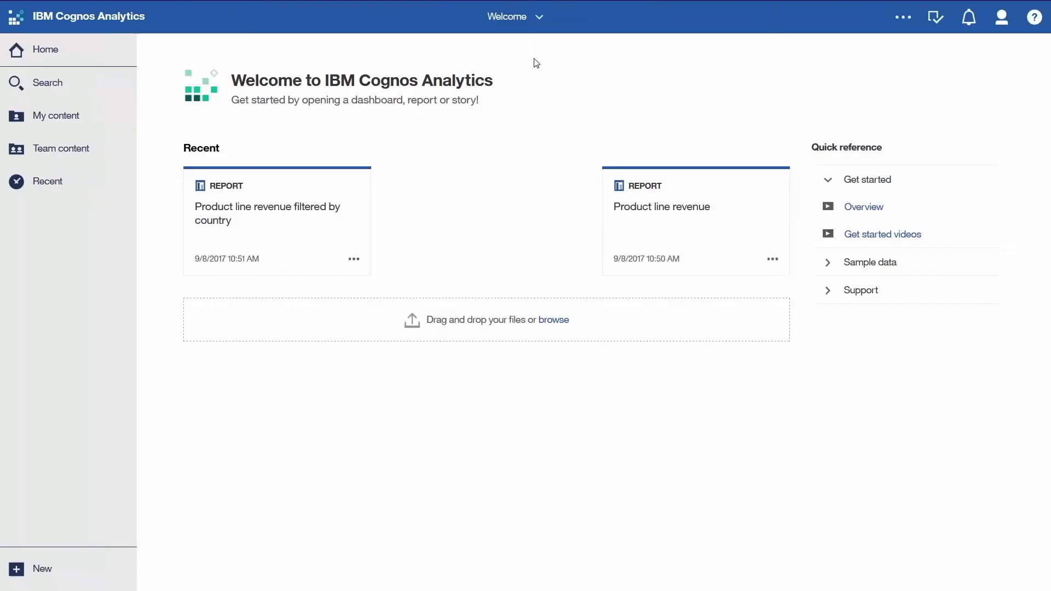
click(935, 19)
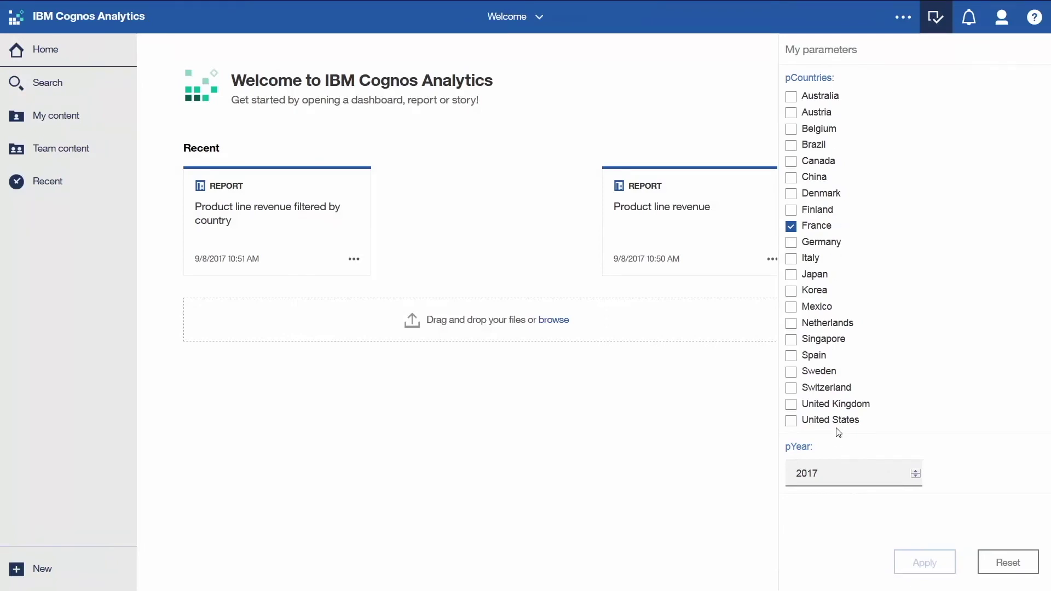
click(936, 18)
click(773, 261)
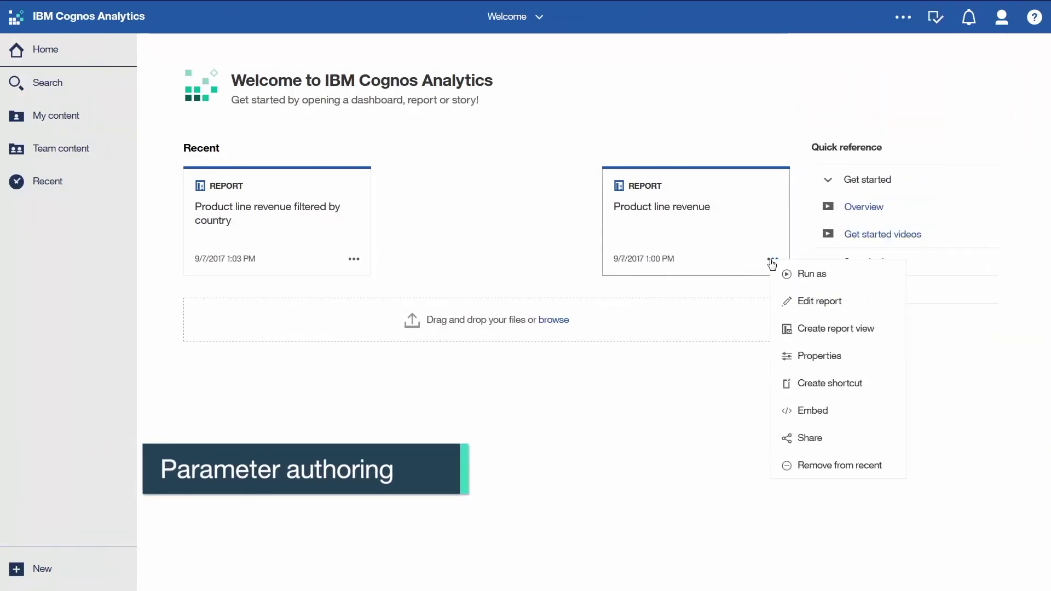
- Edit the Product line revenue report and add a new Prompt page1
click(807, 307)
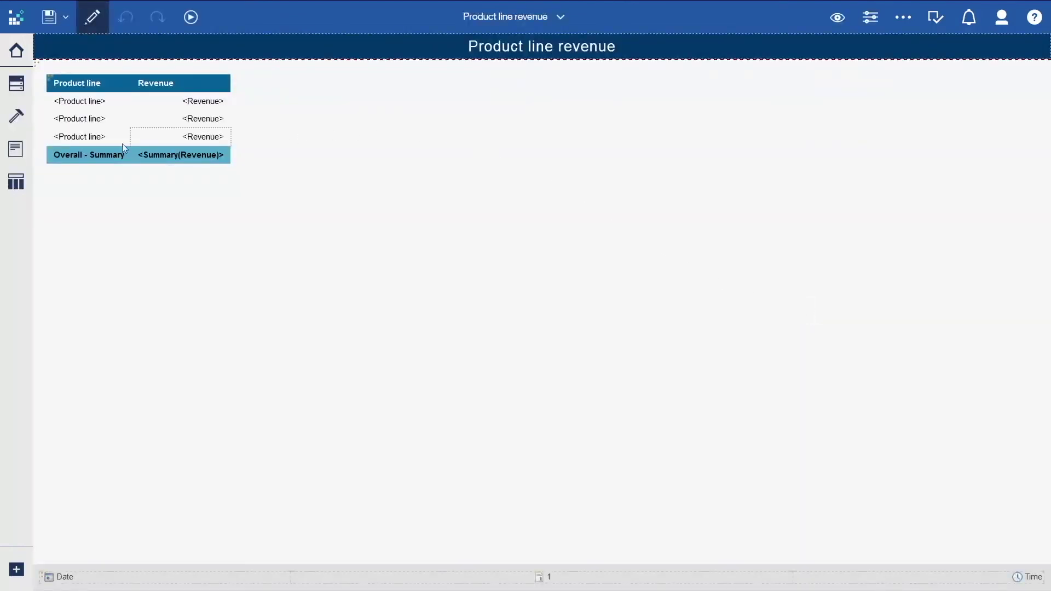
click(17, 153)
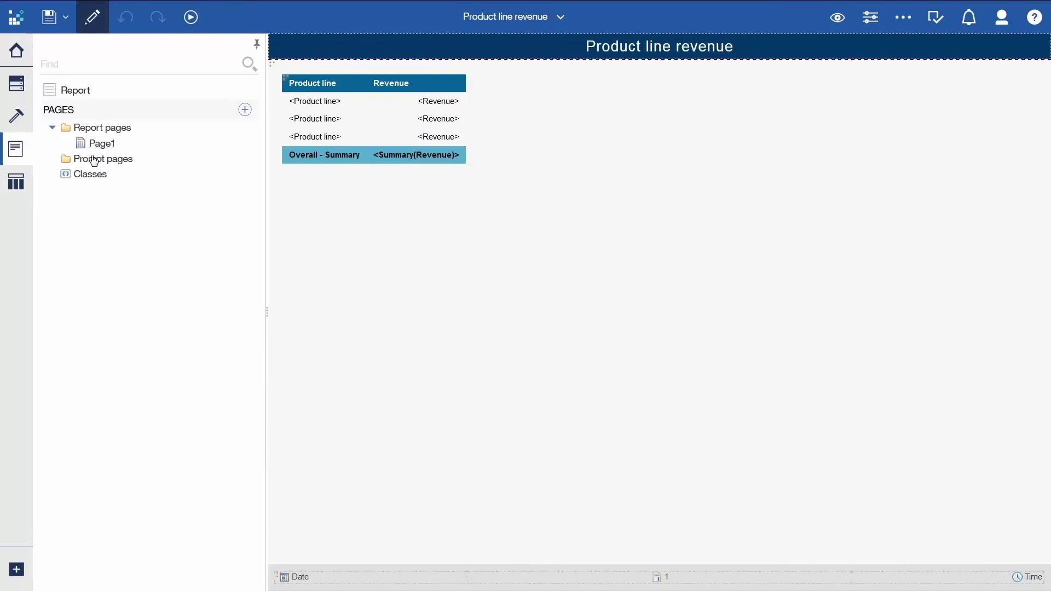
click(131, 159)
click(247, 110)
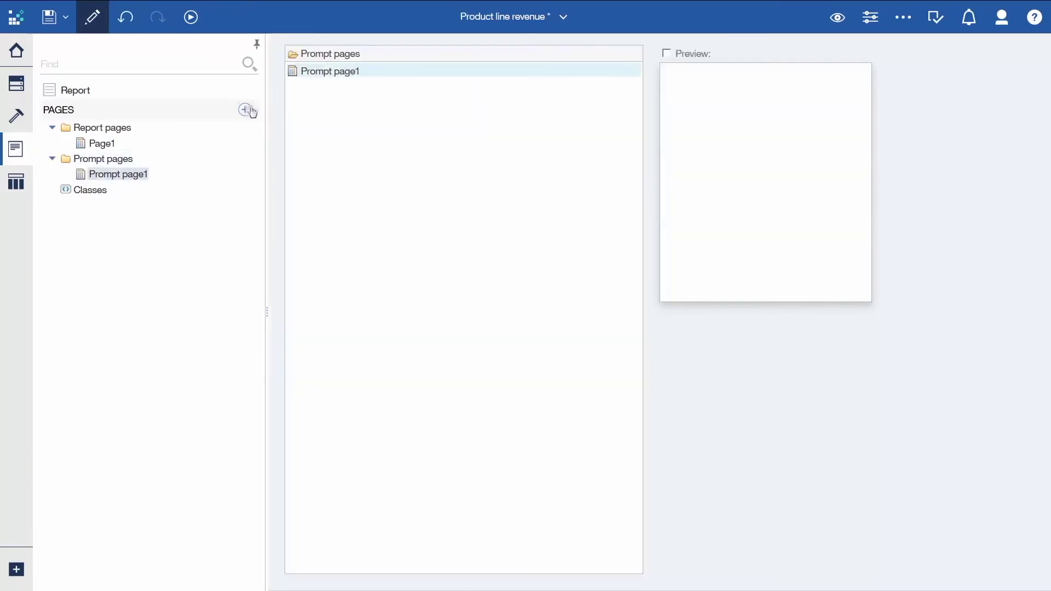
double_click(335, 72)
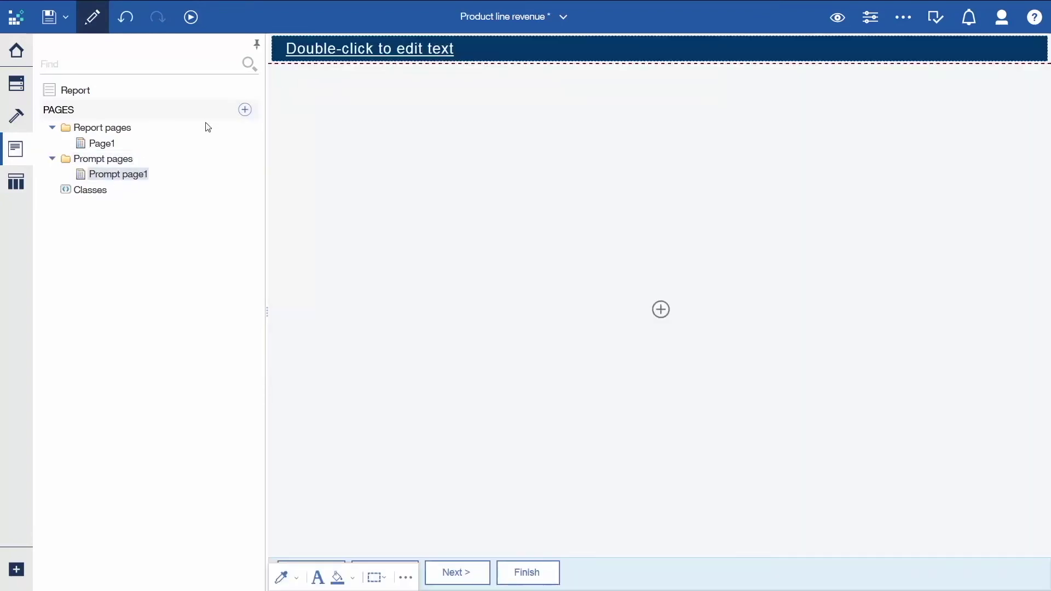
- Place a value prompt on Prompt page1 using the global parameter pCountries
click(21, 125)
click(82, 272)
drag(112, 302, 353, 157)
click(389, 360)
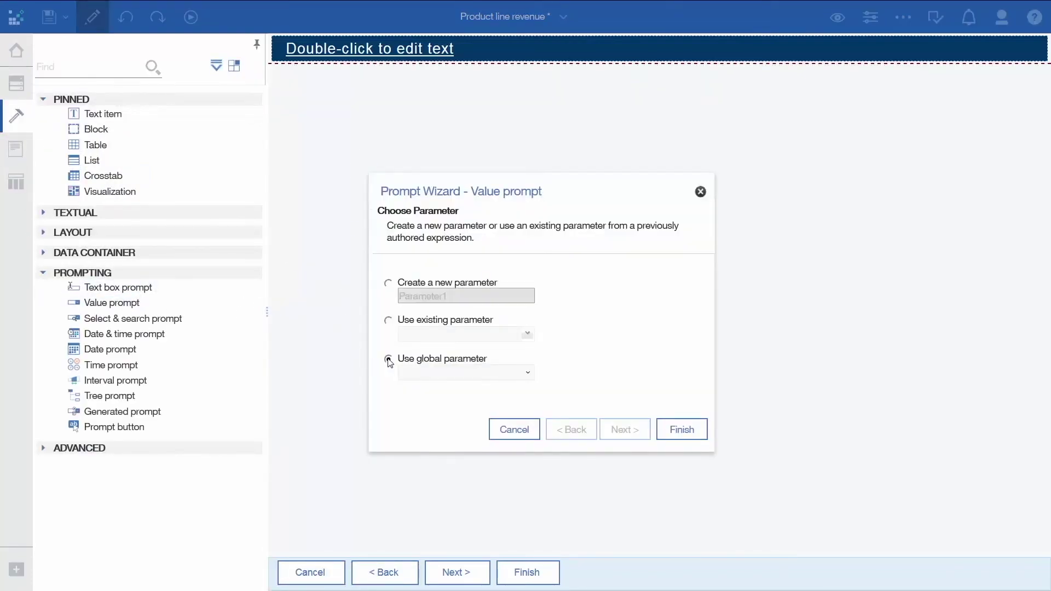
click(528, 374)
click(530, 413)
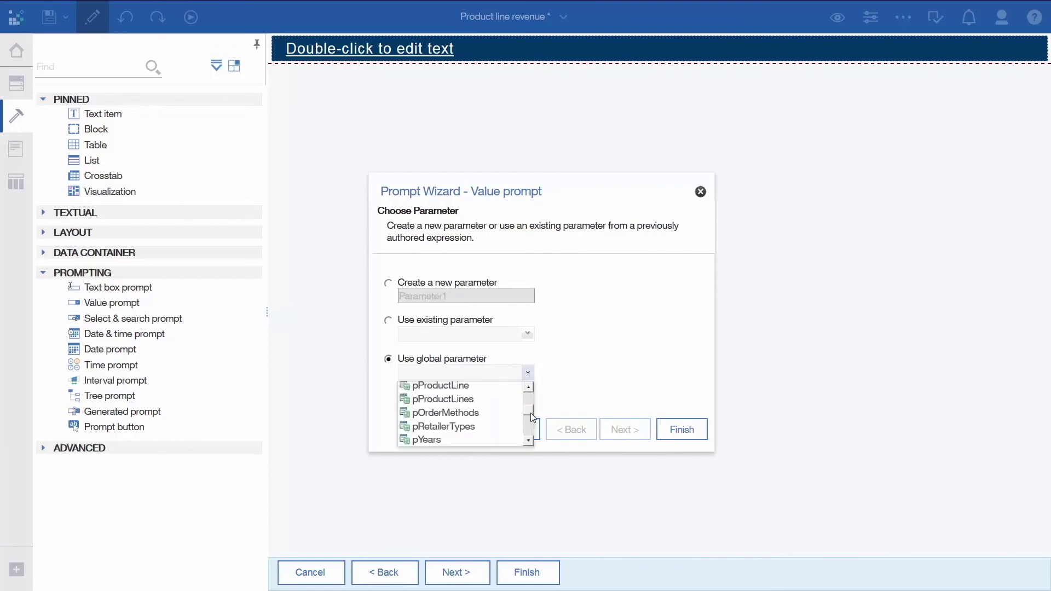
click(530, 419)
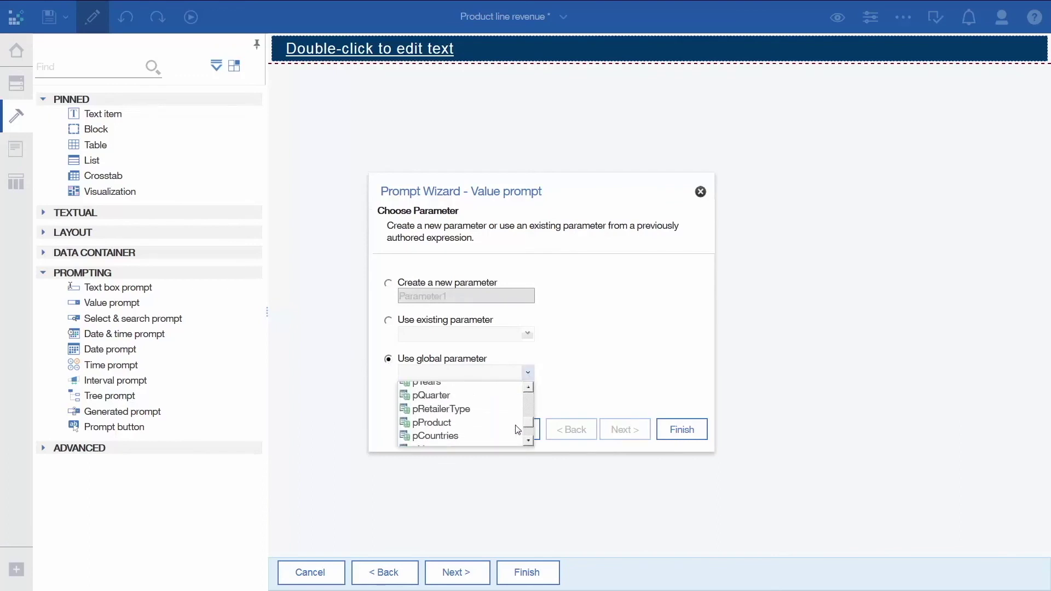
click(435, 436)
click(625, 431)
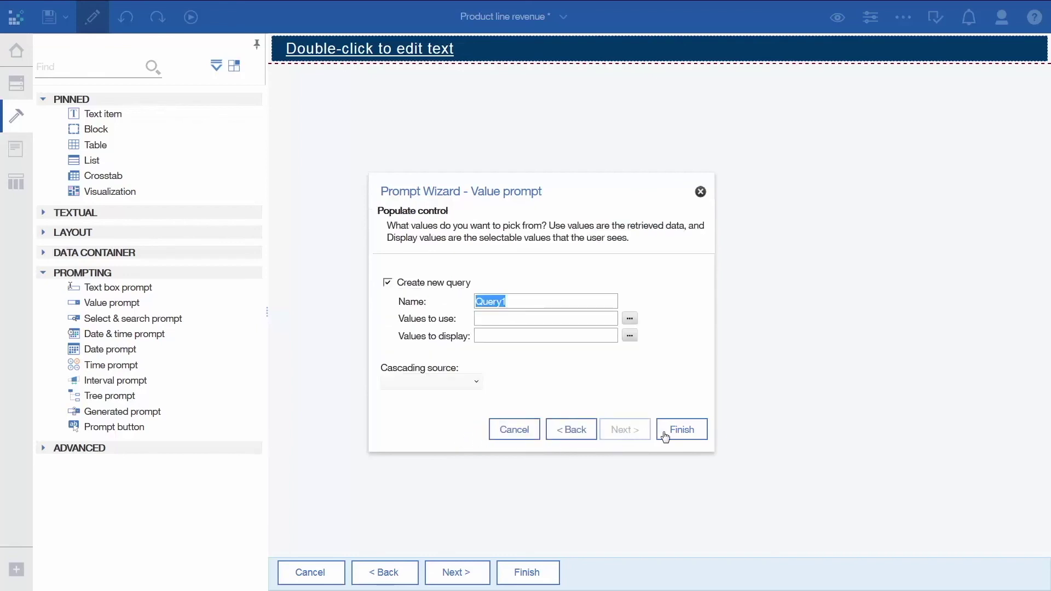
click(680, 431)
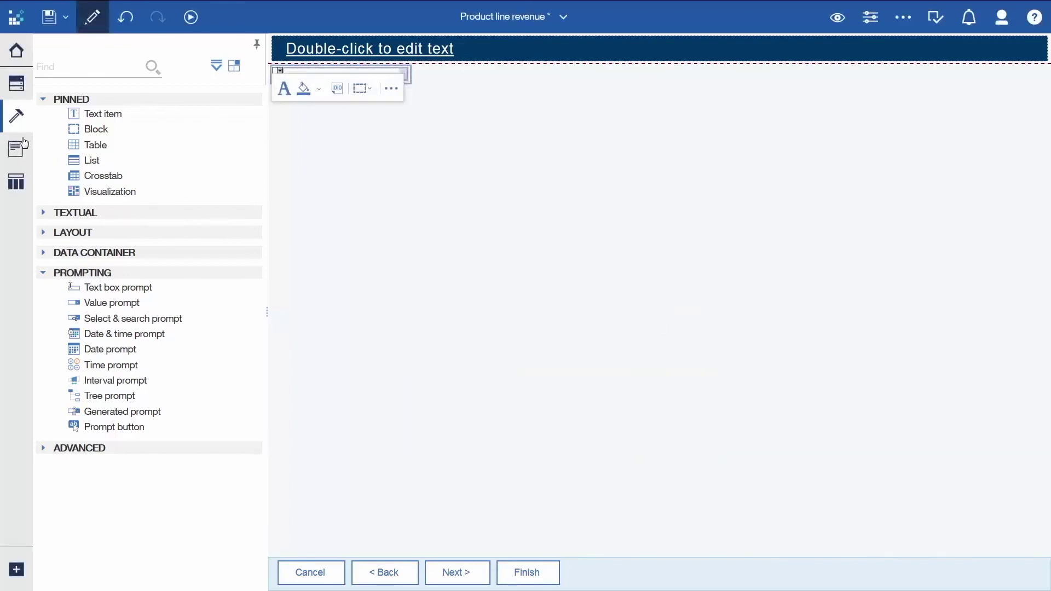
- Add a detail filter to qryPLineRevenue and expand Global Parameters in its Parameters list
click(18, 186)
double_click(126, 198)
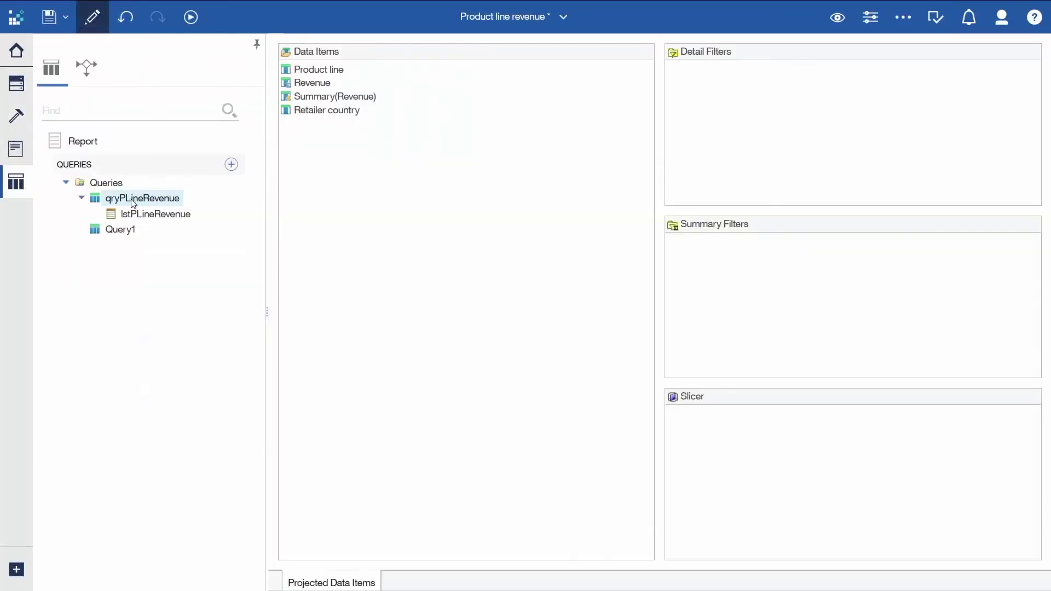
click(15, 117)
drag(90, 145, 785, 134)
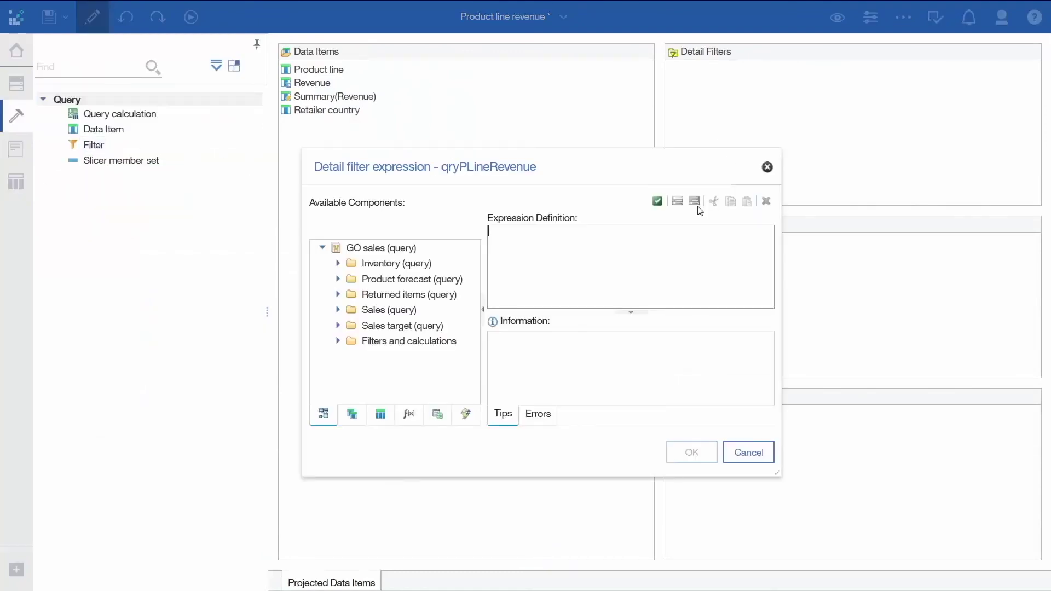
click(438, 415)
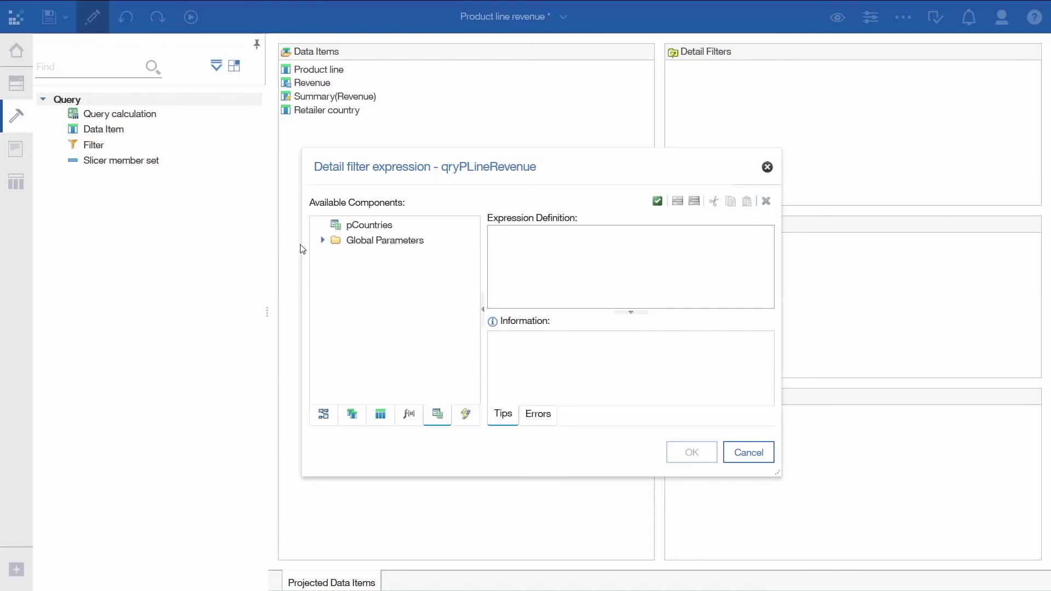
click(323, 241)
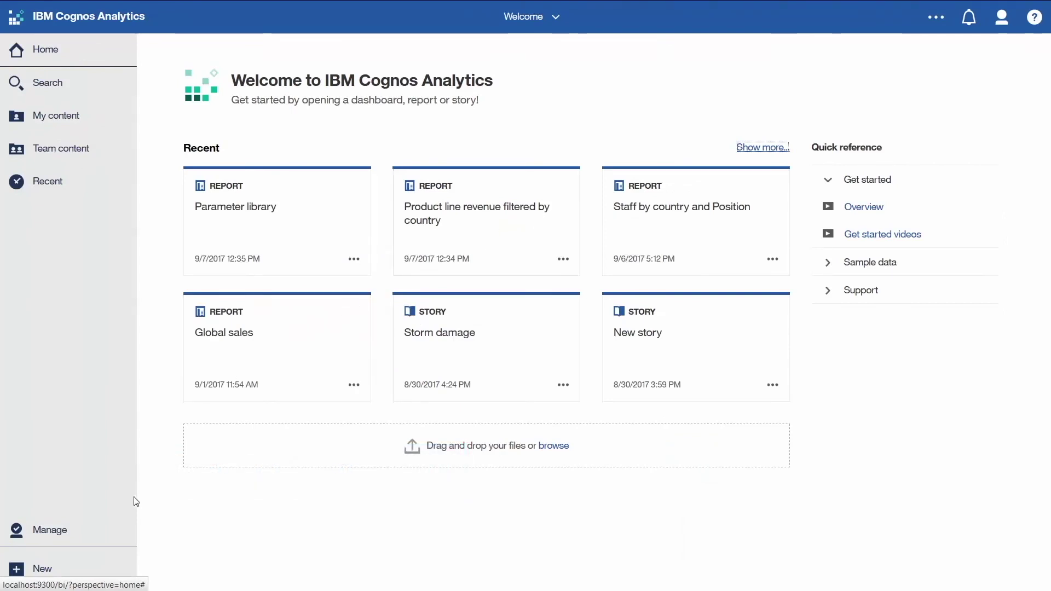
- Open tenant1's Customization tab under Manage > Multitenancy and its Parameters settings
click(44, 534)
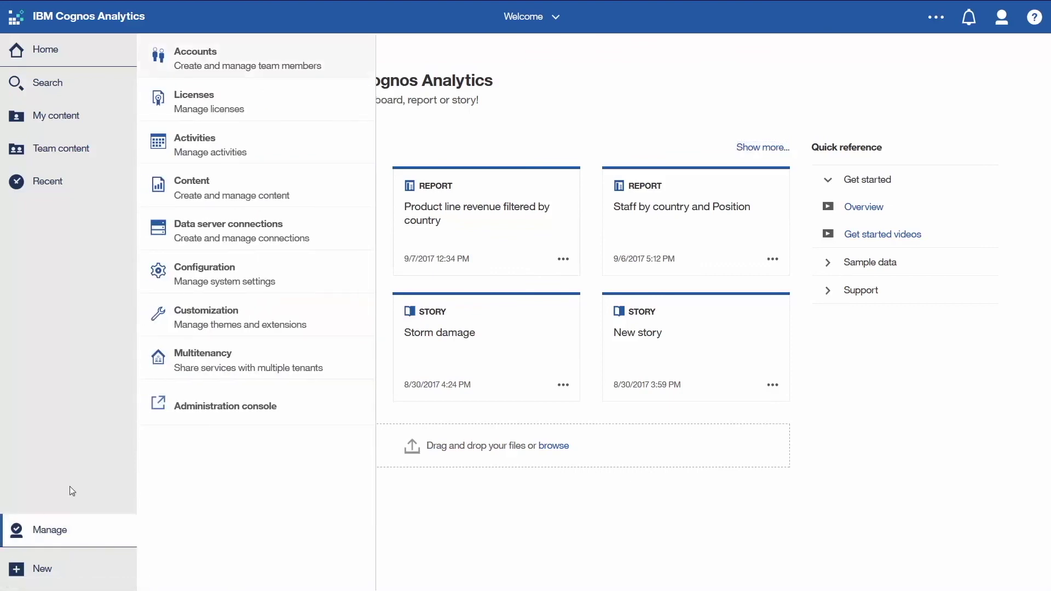
click(188, 356)
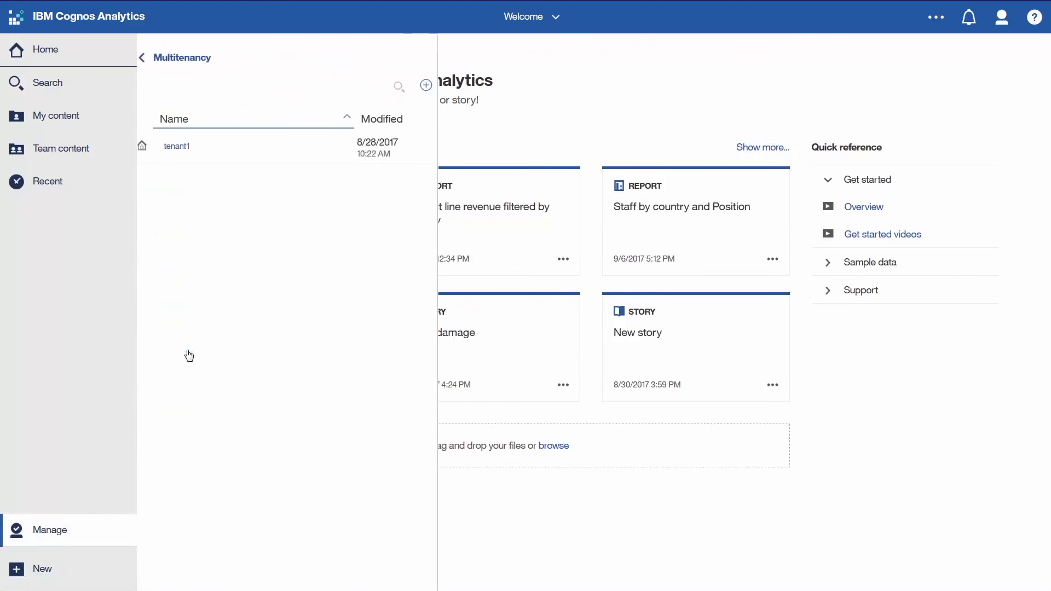
click(193, 152)
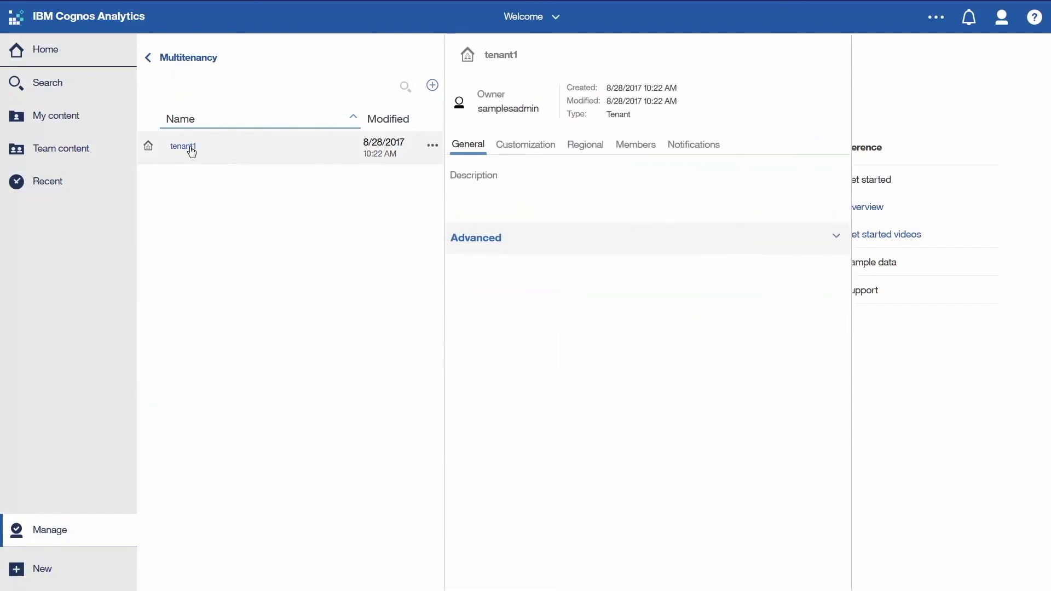
click(537, 146)
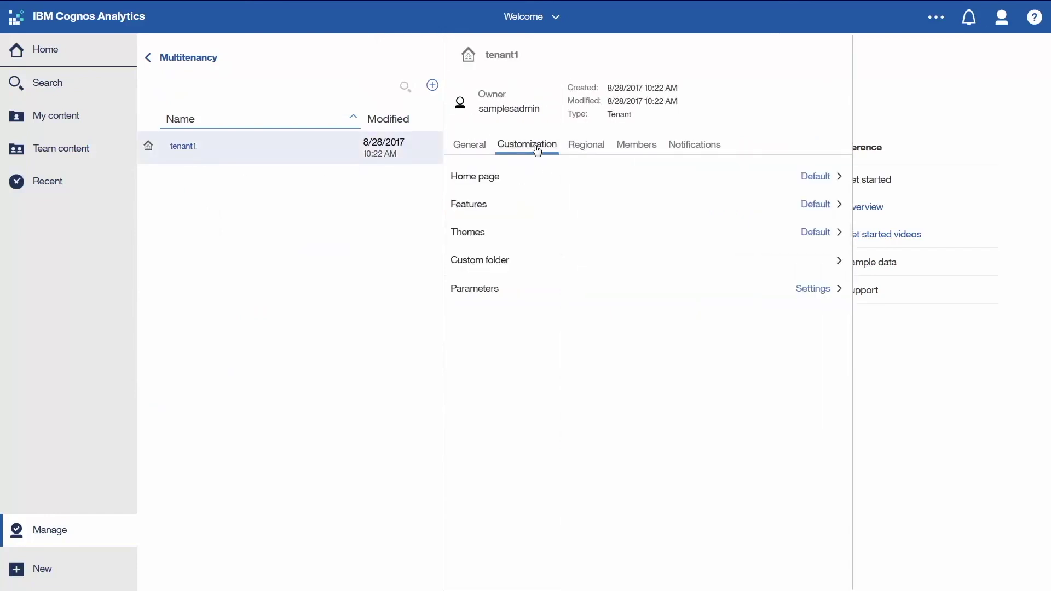
click(811, 293)
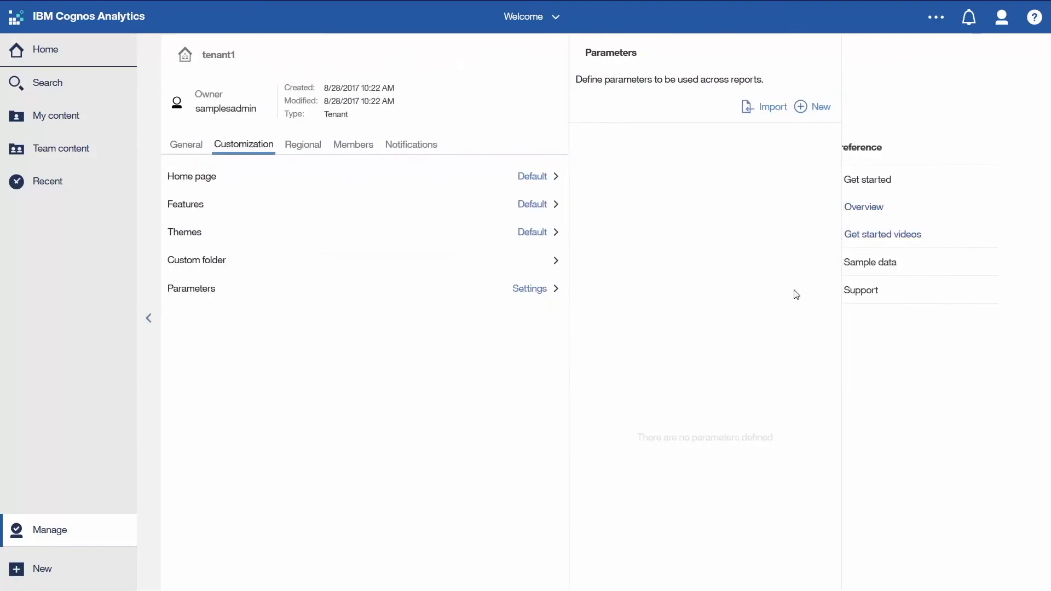